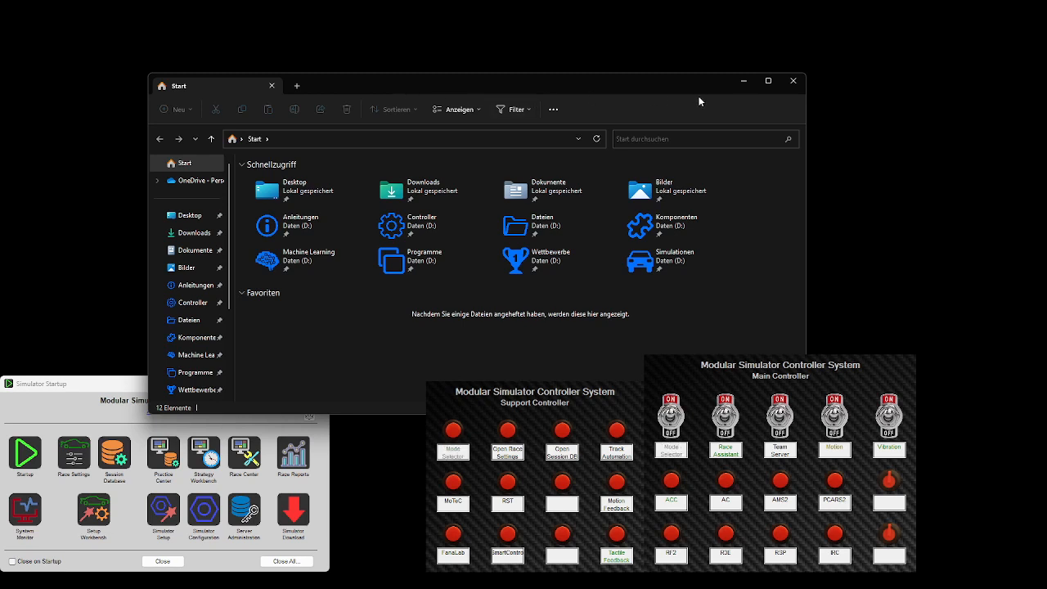
Step: Close the file explorer, open Simulator Configuration clear of the button boxes, and show its controller settings
{"action": "left_click", "coordinate": [791, 81]}
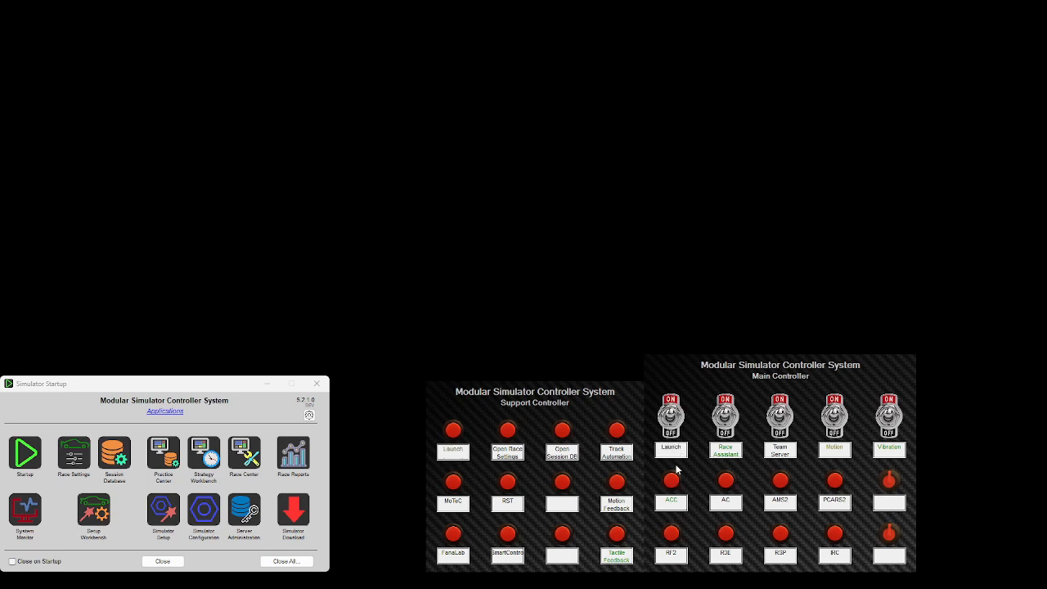
{"action": "left_click", "coordinate": [199, 521]}
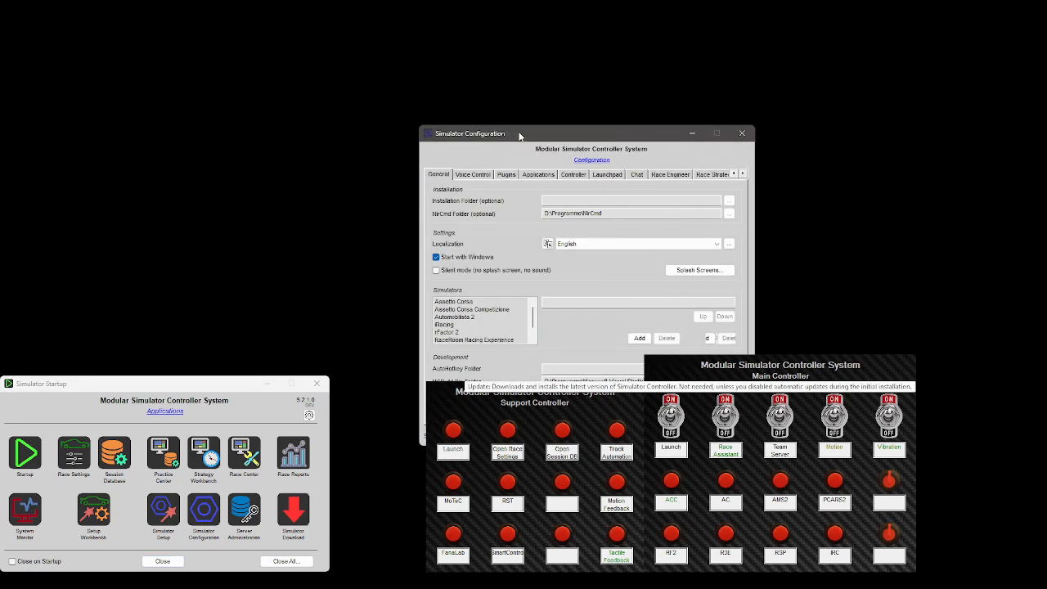
{"action": "left_click_drag", "start_coordinate": [520, 137], "coordinate": [301, 32]}
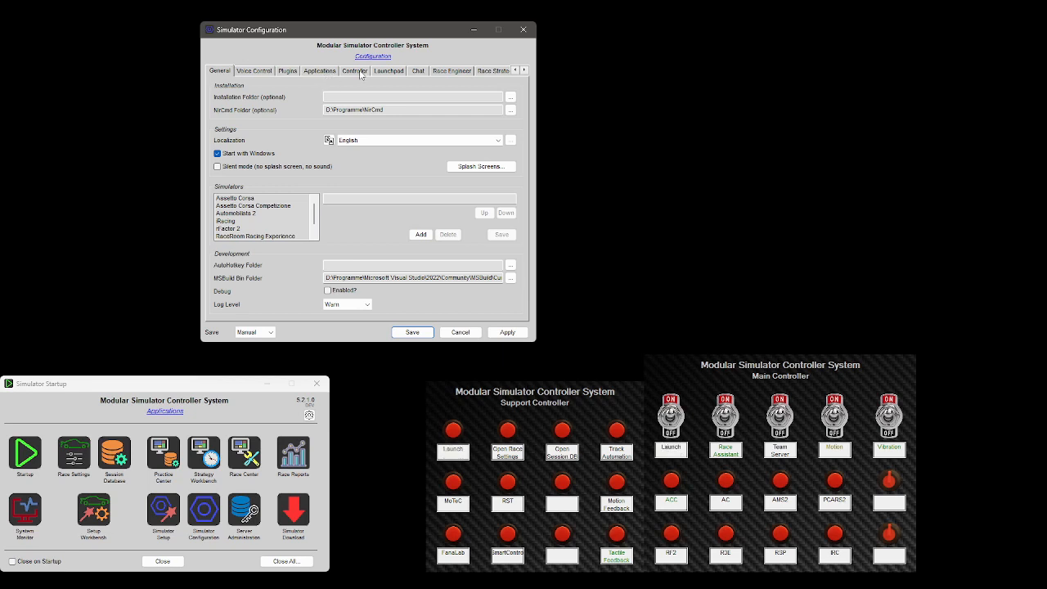
{"action": "left_click", "coordinate": [360, 74]}
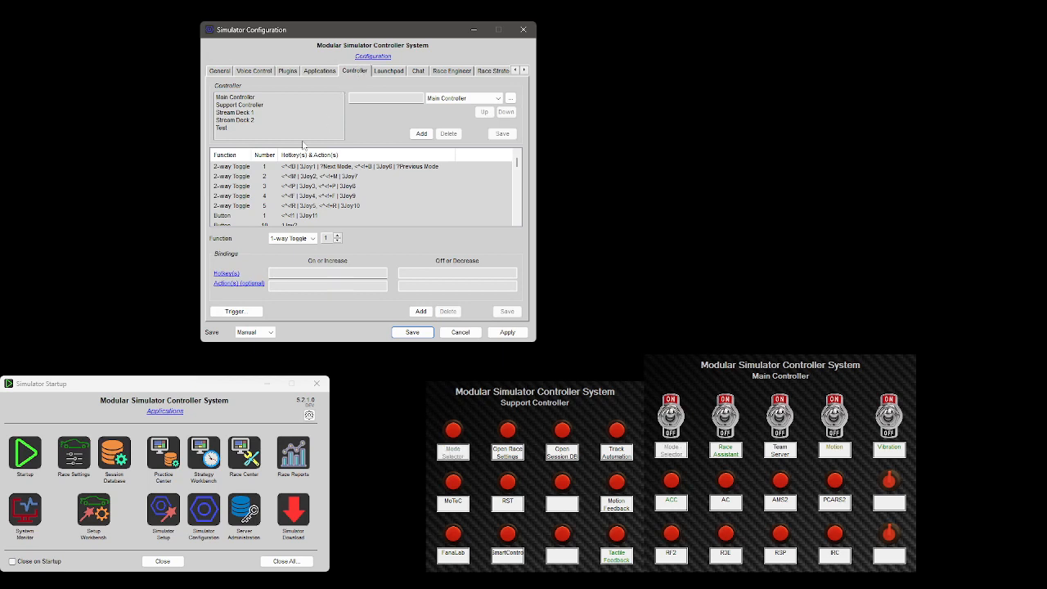
Step: Prepare a new controller function of type Custom with number 40
{"action": "scroll", "coordinate": [261, 193], "scroll_direction": "down", "scroll_amount": 7}
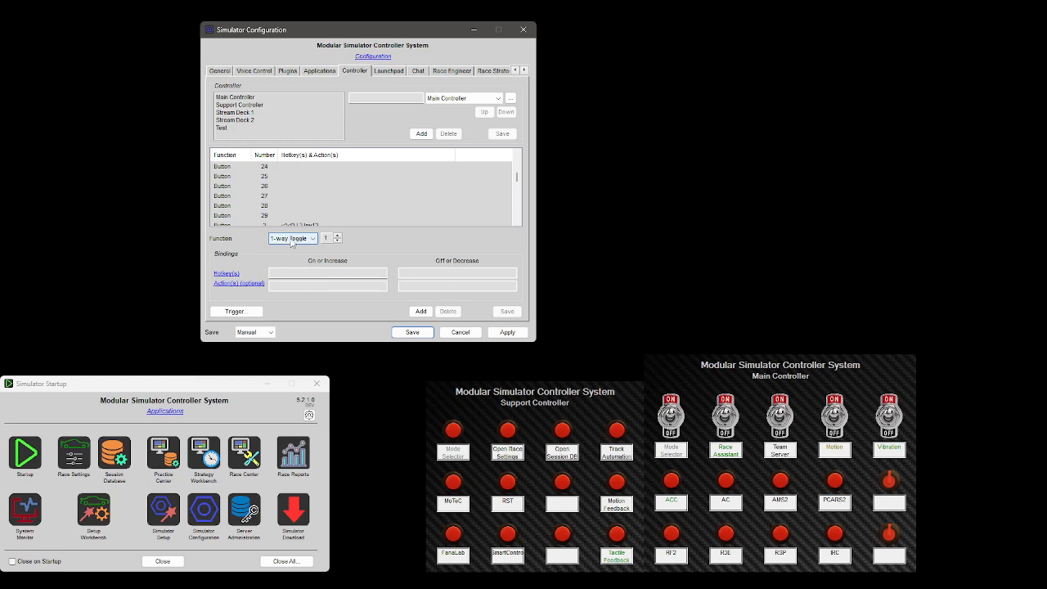
{"action": "left_click", "coordinate": [291, 241]}
{"action": "left_click", "coordinate": [294, 280]}
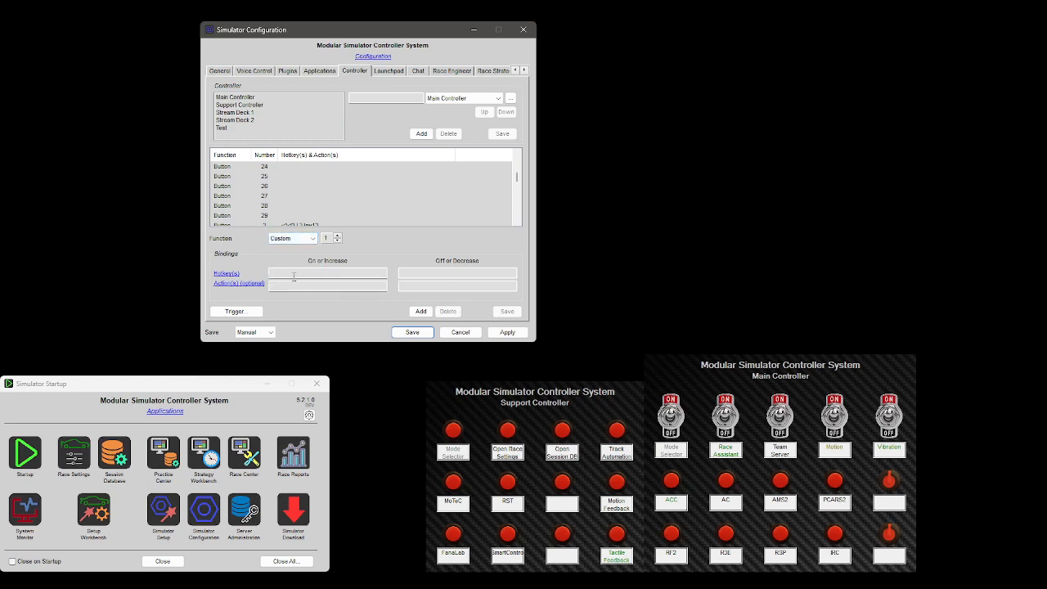
{"action": "double_click", "coordinate": [326, 238]}
{"action": "scroll", "coordinate": [292, 198], "scroll_direction": "down", "scroll_amount": 7}
{"action": "scroll", "coordinate": [290, 198], "scroll_direction": "down", "scroll_amount": 5}
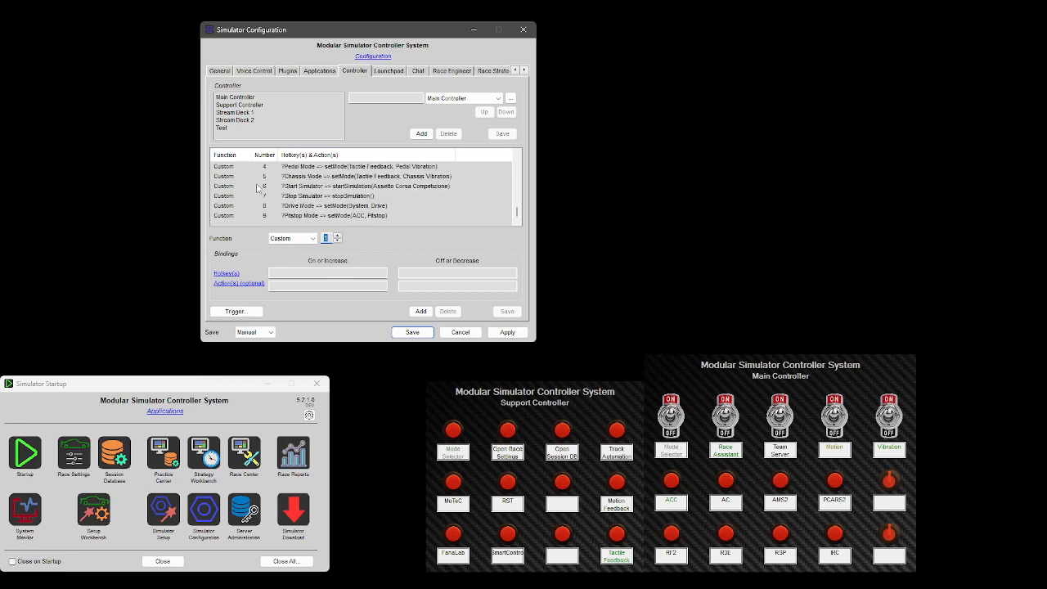
{"action": "scroll", "coordinate": [245, 188], "scroll_direction": "down", "scroll_amount": 3}
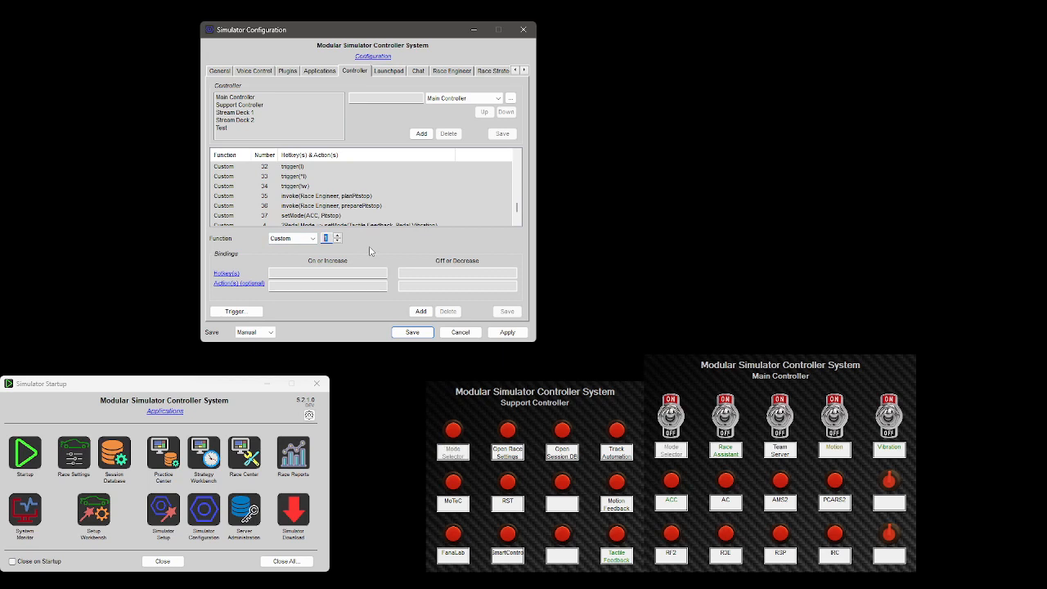
{"action": "type", "text": "40"}
{"action": "key", "text": "shift+Tab"}
{"action": "key", "text": "Tab"}
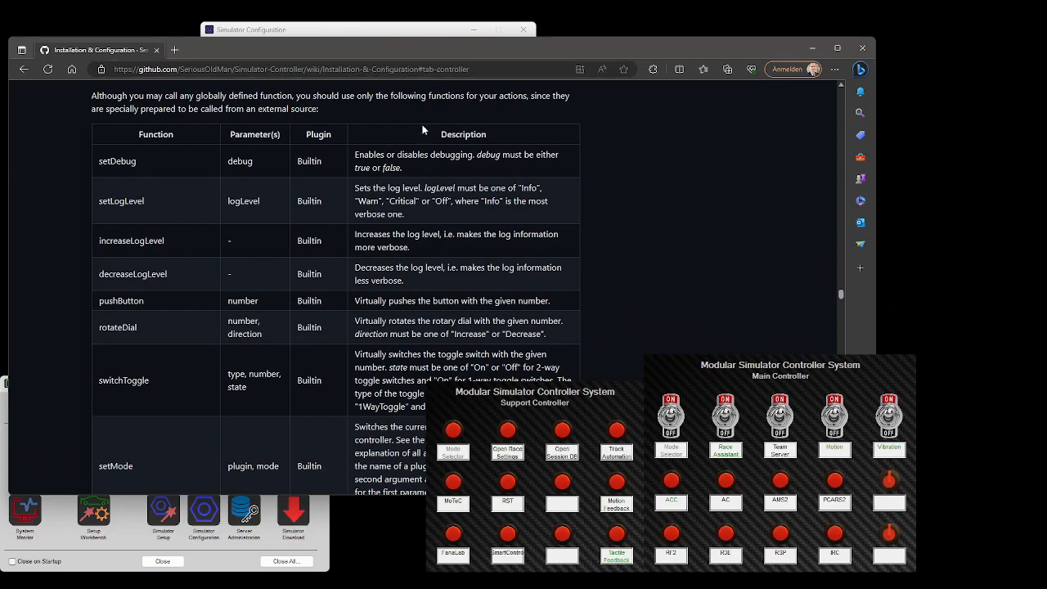
Step: Examine the controller action functions and their parameters, especially trigger, in the Installation & Configuration wiki page in the browser
{"action": "scroll", "coordinate": [418, 136], "scroll_direction": "up", "scroll_amount": 15}
{"action": "scroll", "coordinate": [419, 136], "scroll_direction": "up", "scroll_amount": 15}
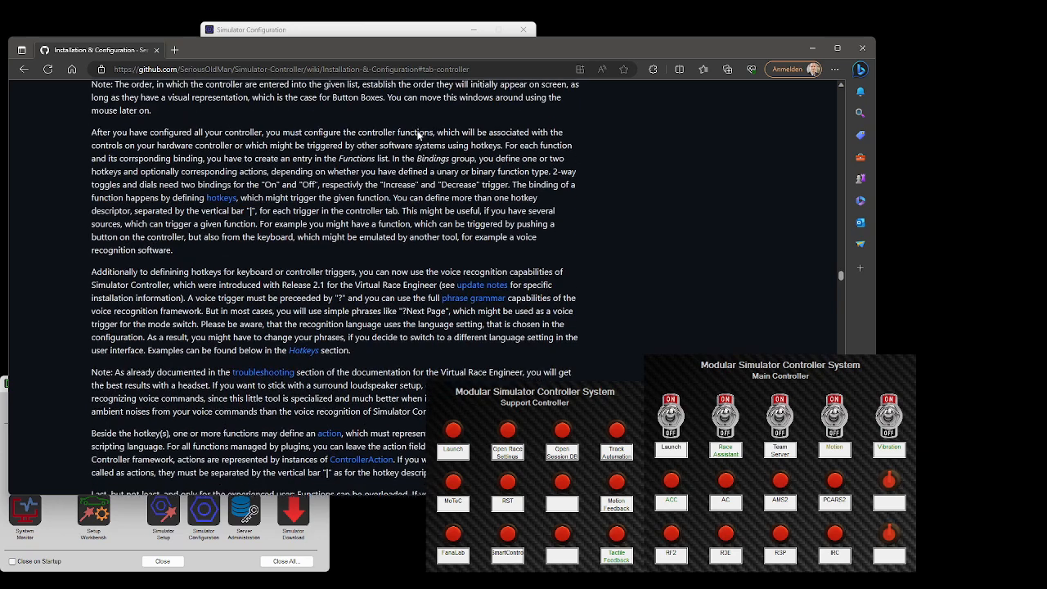
{"action": "left_click", "coordinate": [374, 36]}
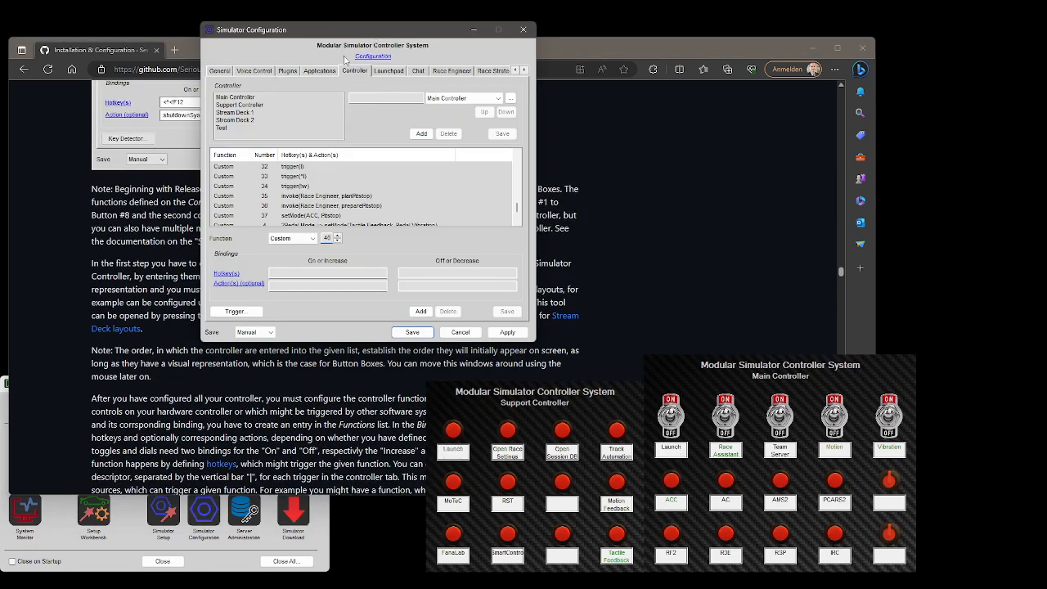
{"action": "left_click", "coordinate": [545, 41]}
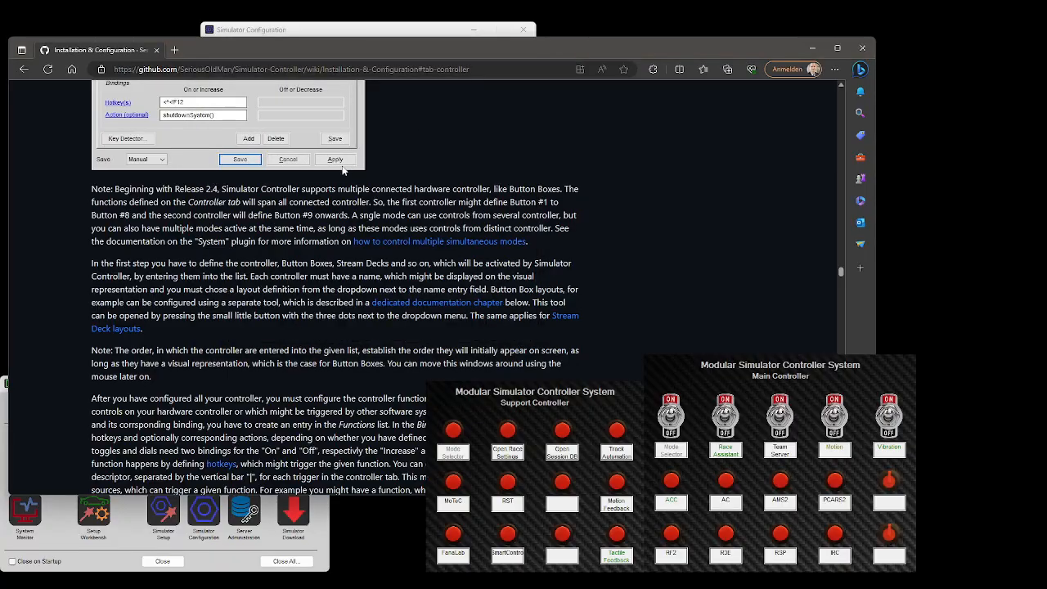
{"action": "scroll", "coordinate": [324, 206], "scroll_direction": "down", "scroll_amount": 20}
{"action": "scroll", "coordinate": [324, 206], "scroll_direction": "down", "scroll_amount": 10}
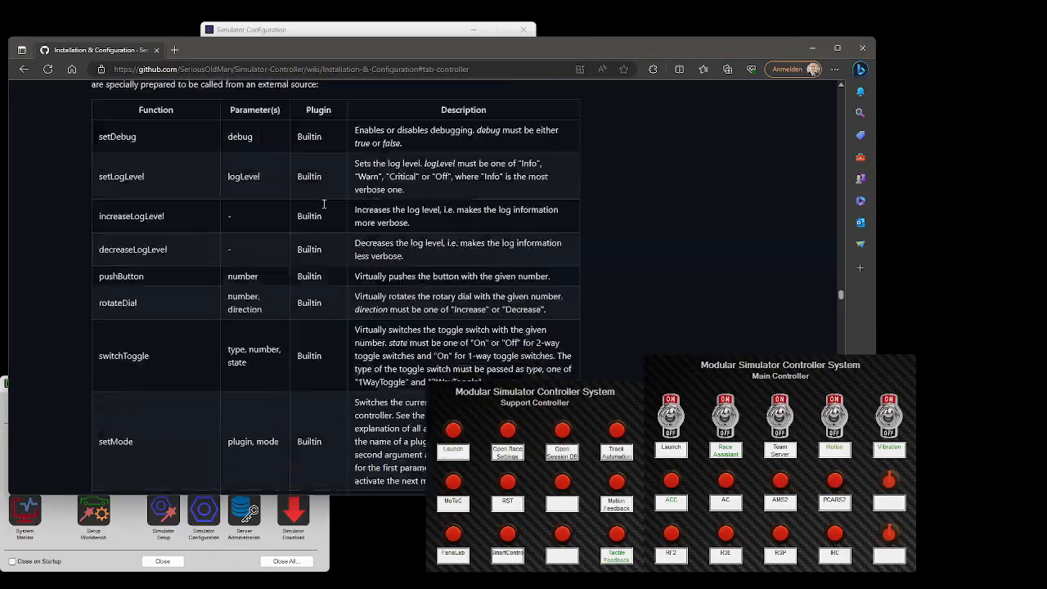
{"action": "scroll", "coordinate": [160, 145], "scroll_direction": "down", "scroll_amount": 15}
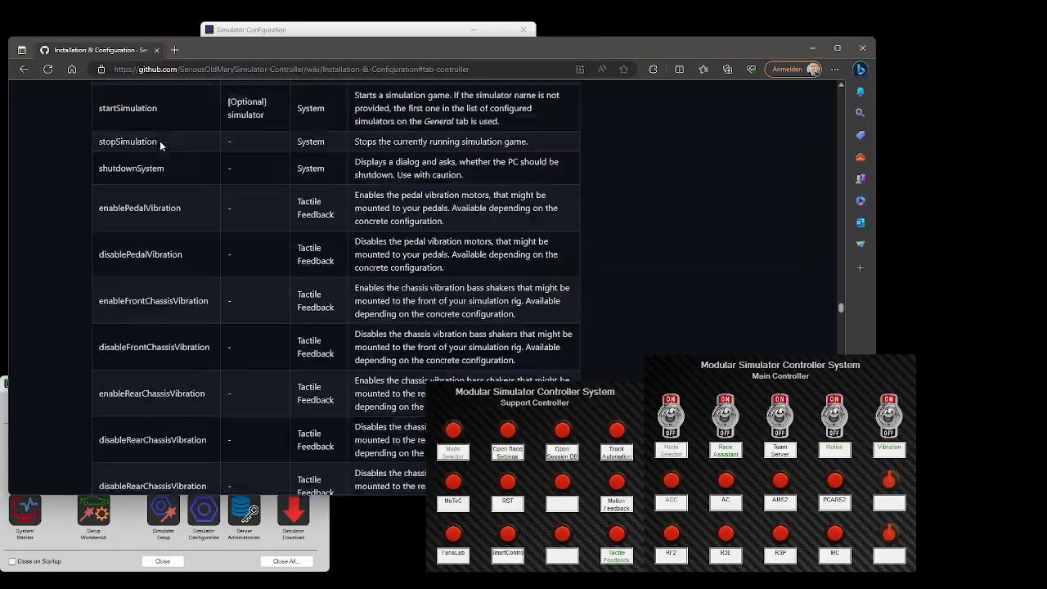
{"action": "scroll", "coordinate": [161, 146], "scroll_direction": "down", "scroll_amount": 20}
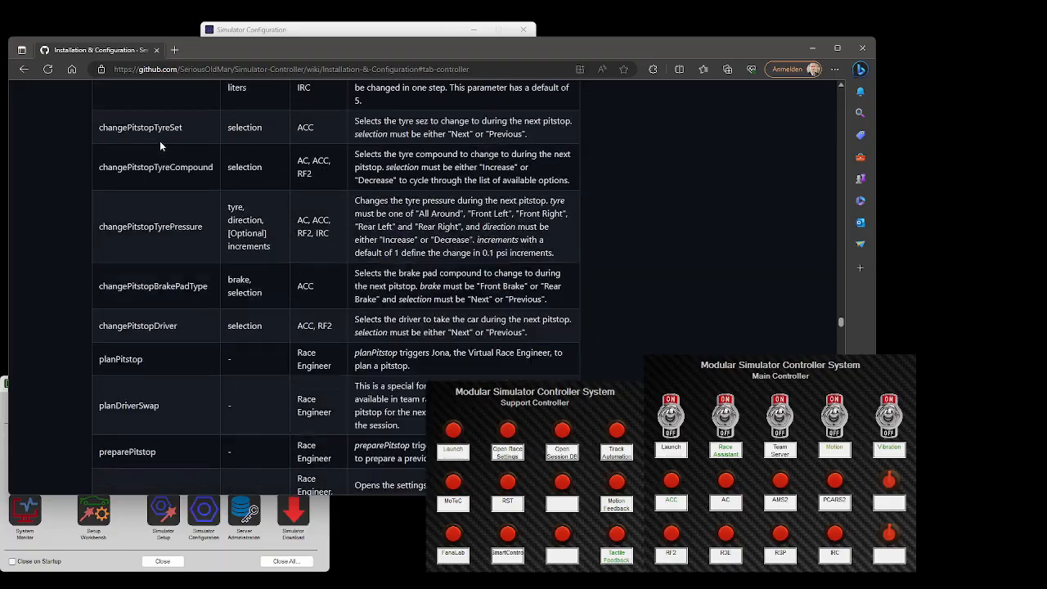
{"action": "scroll", "coordinate": [160, 146], "scroll_direction": "down", "scroll_amount": 3}
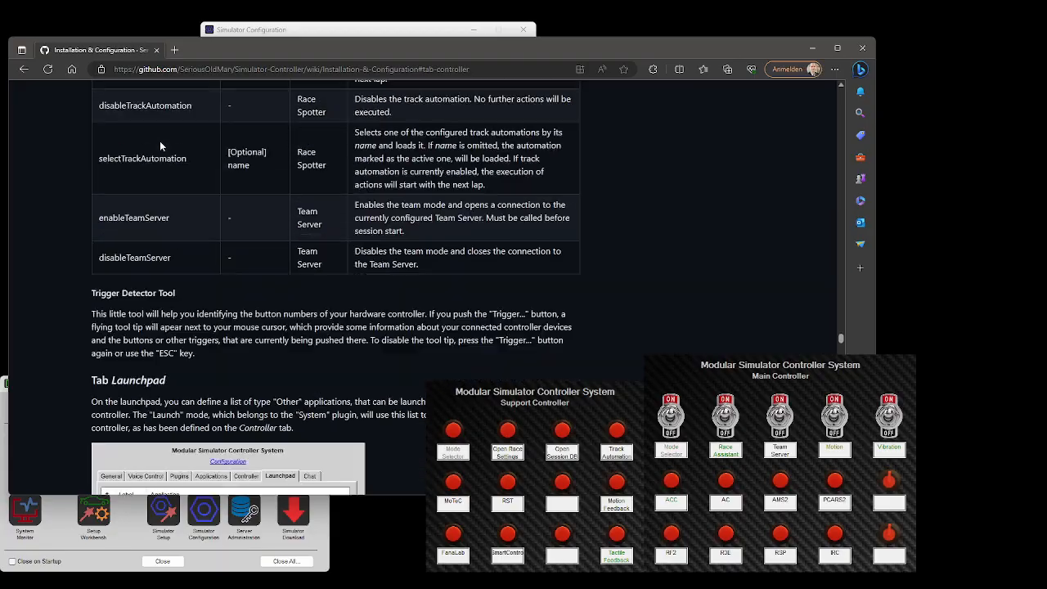
{"action": "scroll", "coordinate": [160, 145], "scroll_direction": "up", "scroll_amount": 8}
{"action": "scroll", "coordinate": [160, 146], "scroll_direction": "up", "scroll_amount": 10}
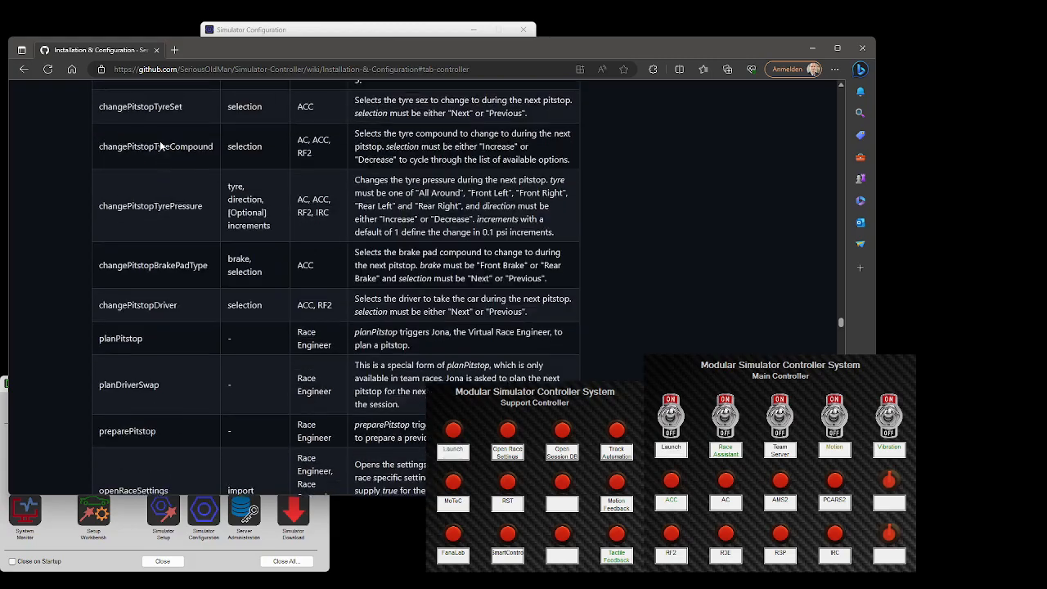
{"action": "scroll", "coordinate": [161, 146], "scroll_direction": "up", "scroll_amount": 10}
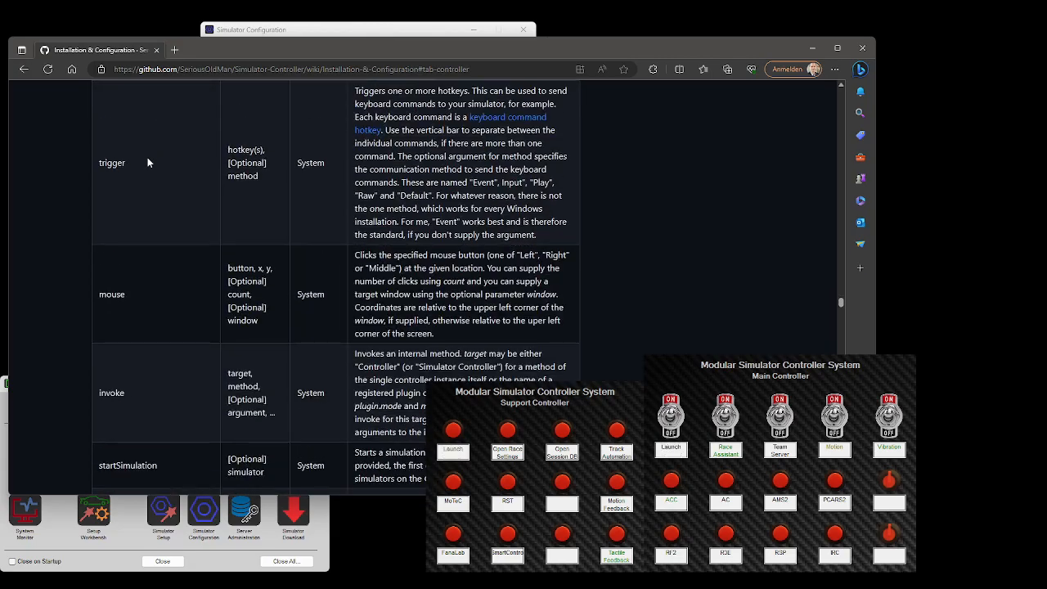
{"action": "scroll", "coordinate": [167, 248], "scroll_direction": "up", "scroll_amount": 3}
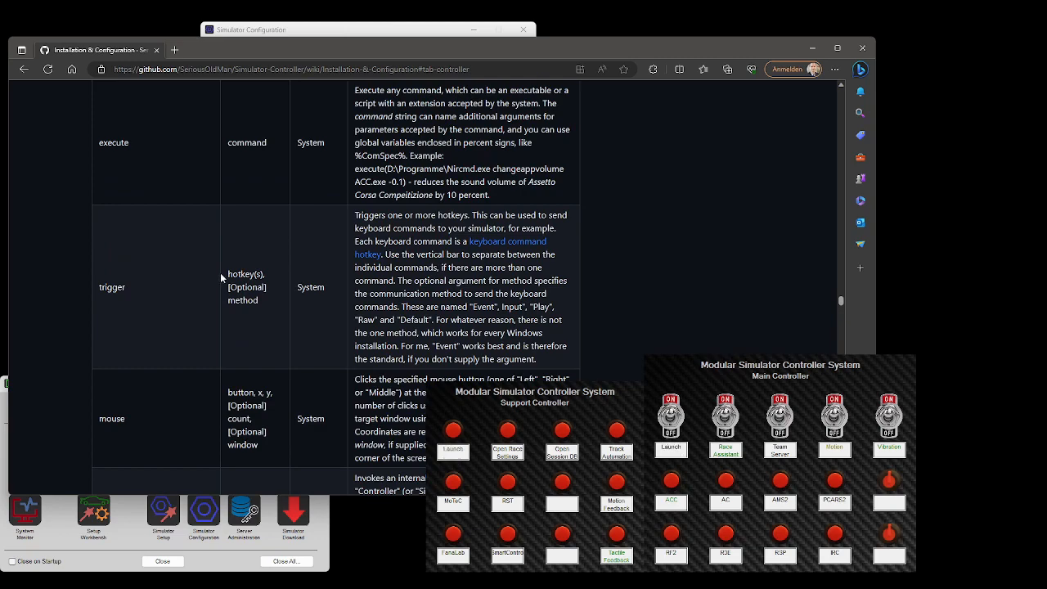
Step: Look up the symbol for the WIN key modifier in the wiki's hotkey syntax table
{"action": "scroll", "coordinate": [220, 276], "scroll_direction": "up", "scroll_amount": 15}
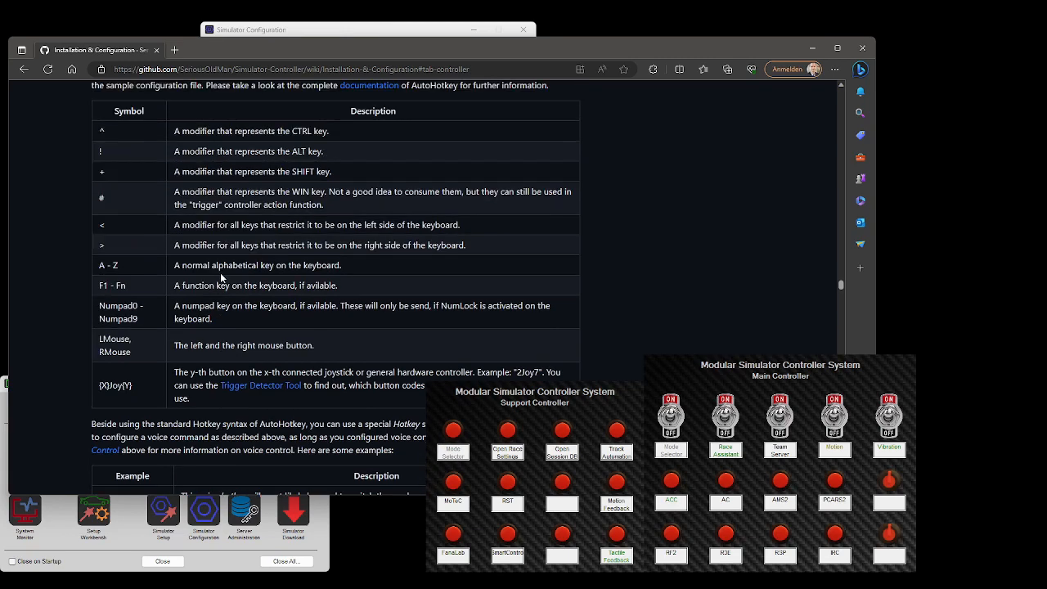
{"action": "scroll", "coordinate": [220, 276], "scroll_direction": "up", "scroll_amount": 1}
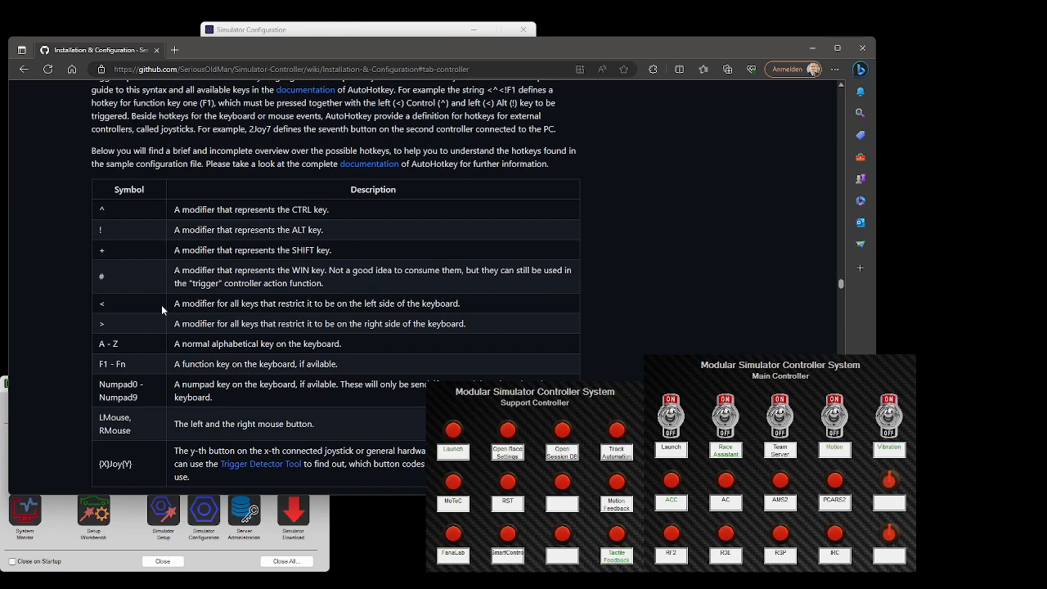
{"action": "double_click", "coordinate": [103, 278]}
Step: Back in Simulator Configuration, give Custom function 40 the action trigger(#e) and add it to the function list
{"action": "left_click", "coordinate": [303, 36]}
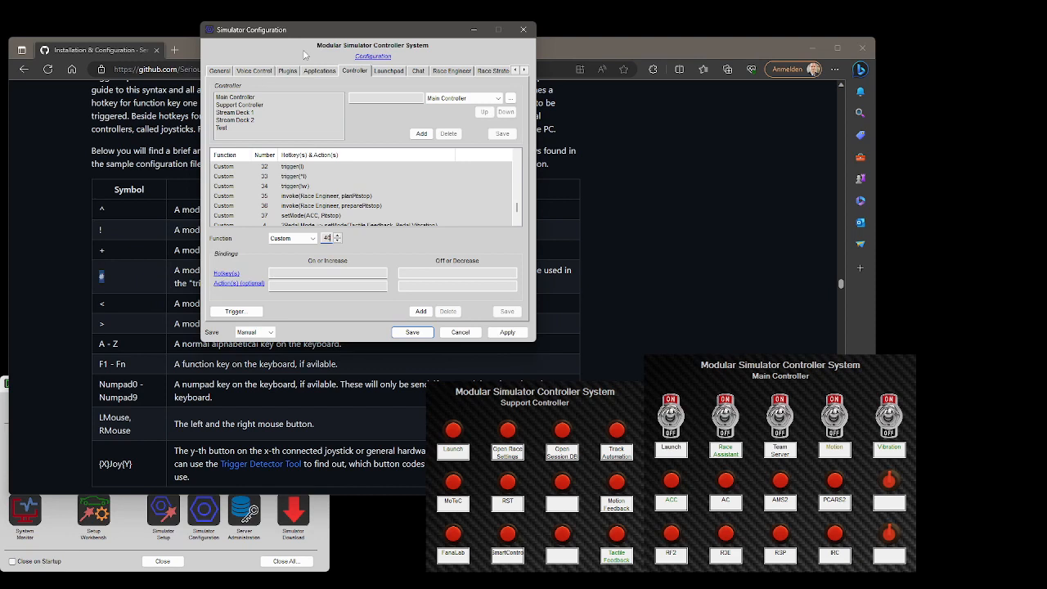
{"action": "left_click", "coordinate": [278, 284]}
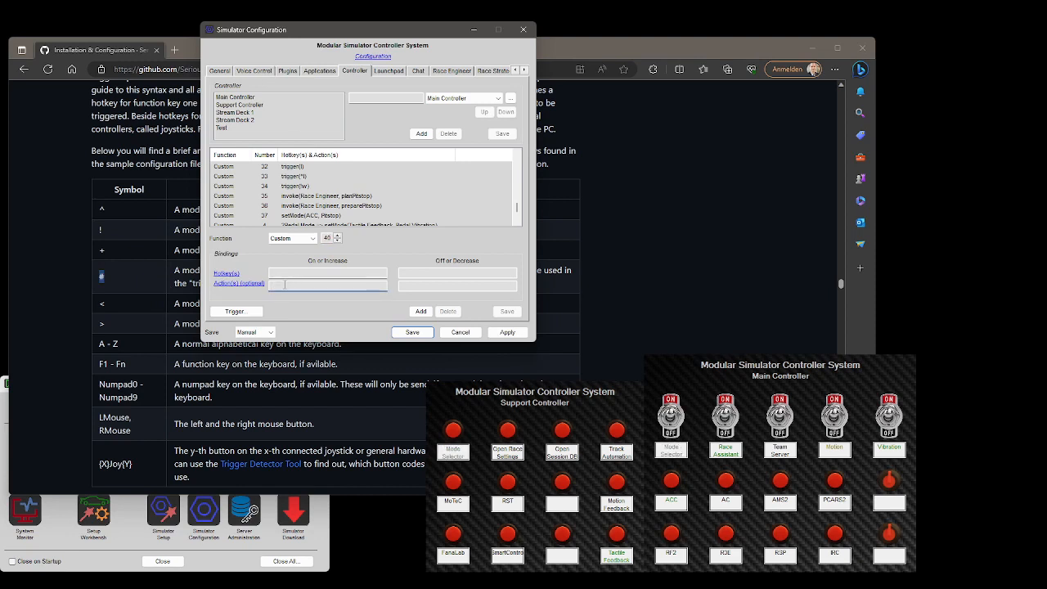
{"action": "type", "text": "trigger("}
{"action": "type", "text": "#"}
{"action": "type", "text": ","}
{"action": "left_click", "coordinate": [420, 310]}
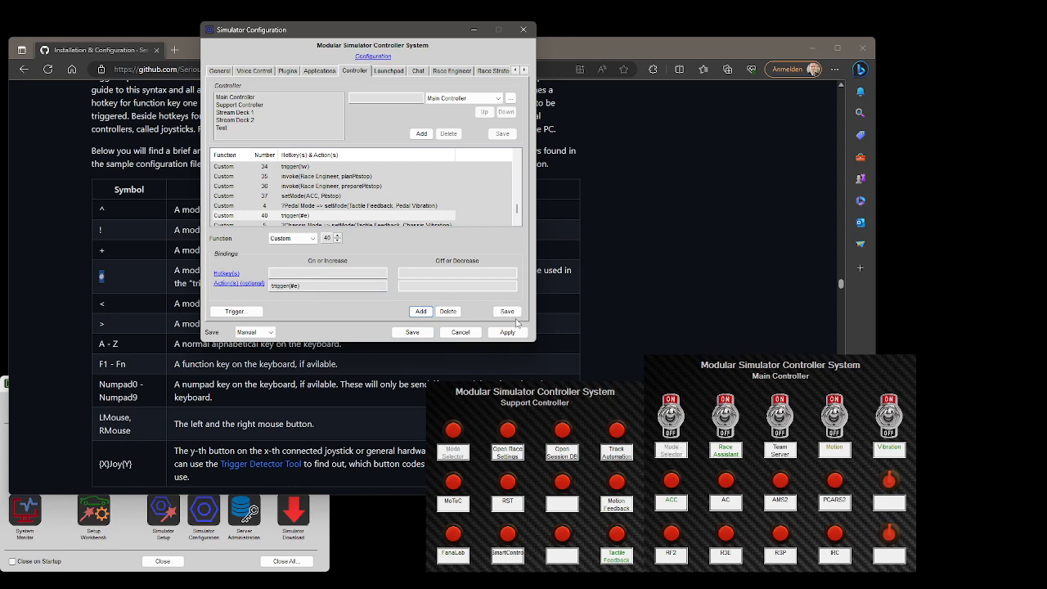
Step: Insert "Test -> Explorer Button.1 Custom.40," after customCommands: in the System plugin's arguments, then save the plugin and apply the configuration
{"action": "left_click", "coordinate": [288, 72]}
{"action": "left_click", "coordinate": [250, 102]}
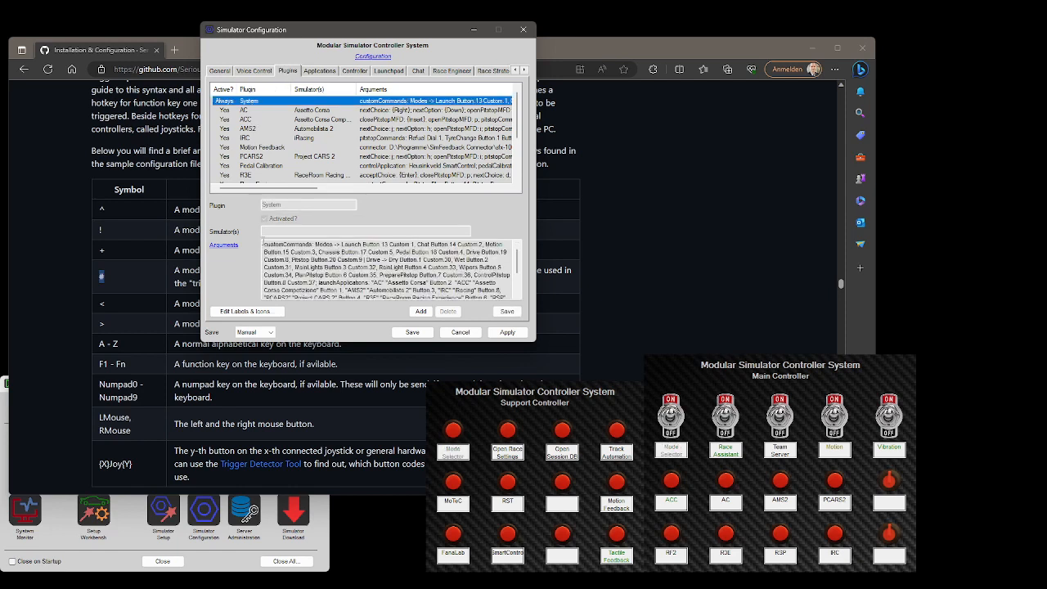
{"action": "left_click_drag", "start_coordinate": [264, 244], "coordinate": [316, 244]}
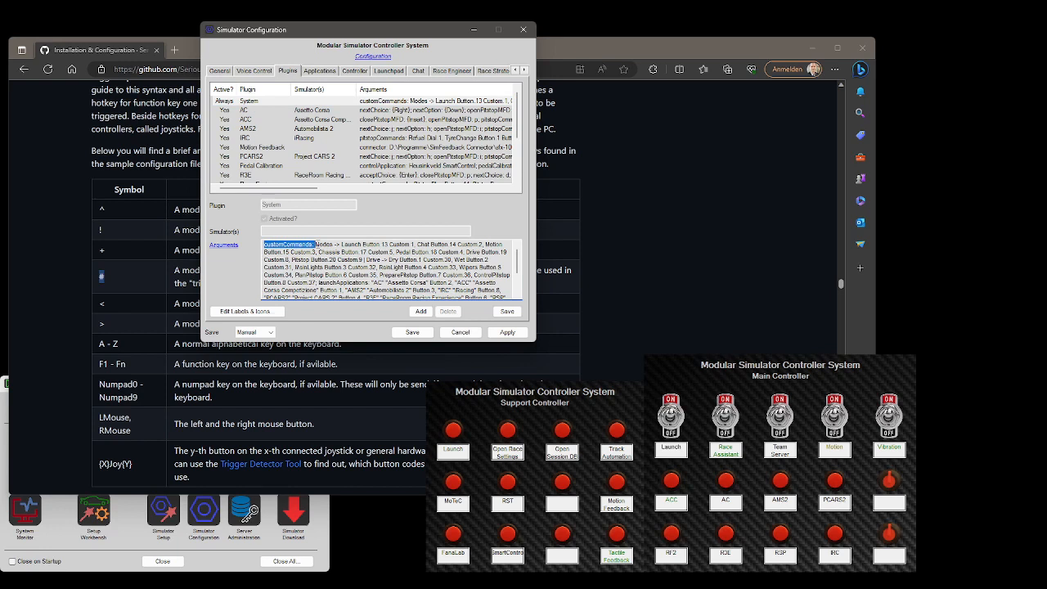
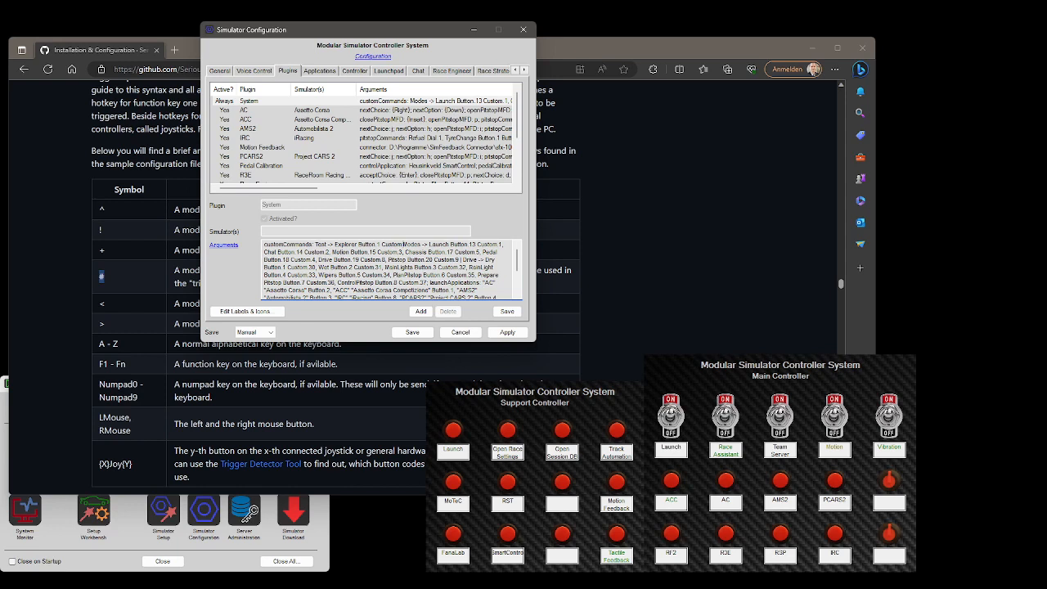
{"action": "type", "text": "40"}
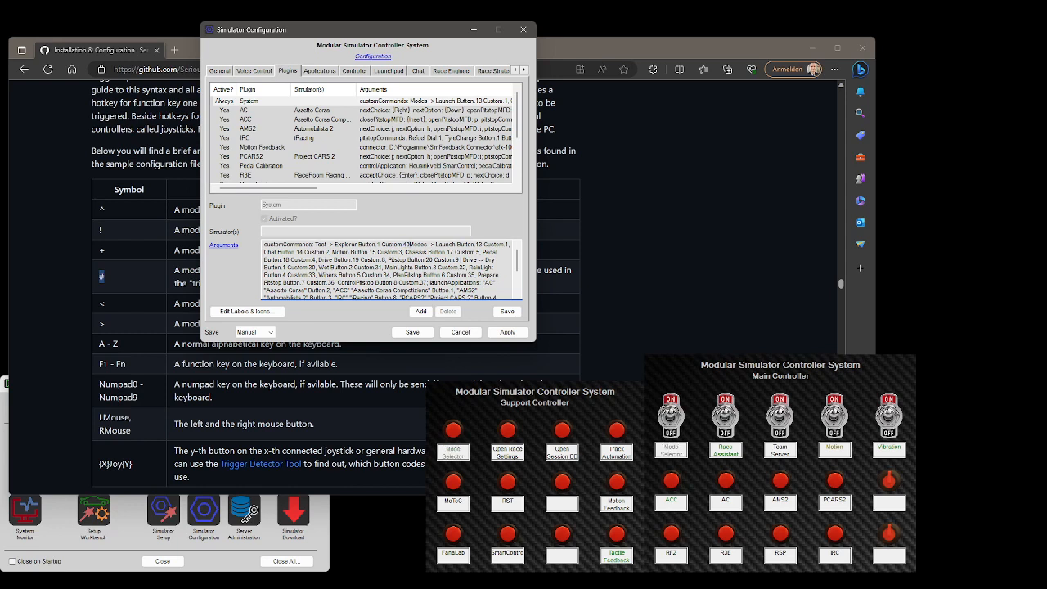
{"action": "type", "text": ","}
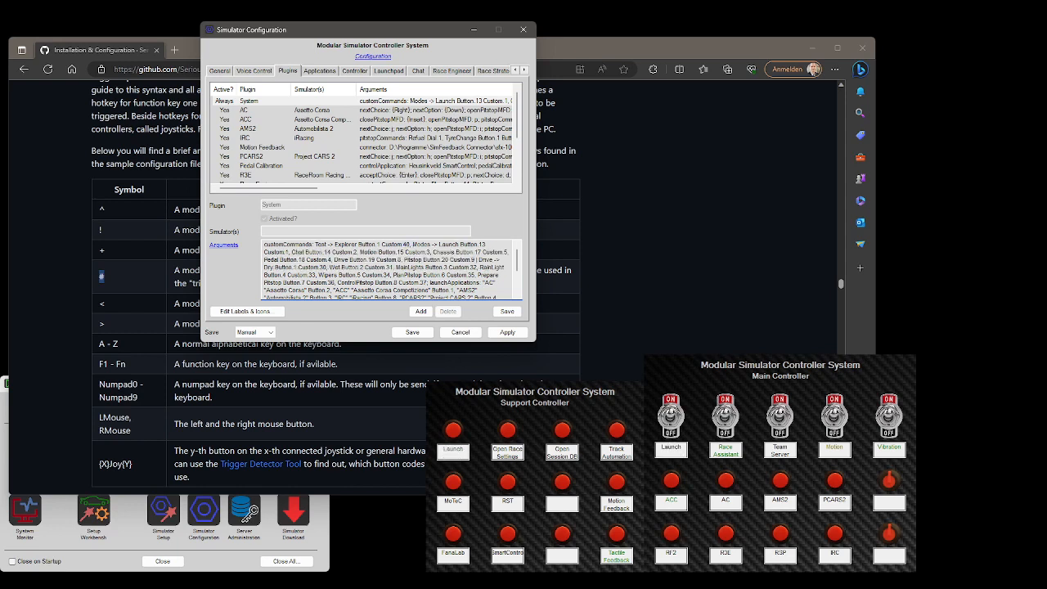
{"action": "left_click", "coordinate": [507, 312]}
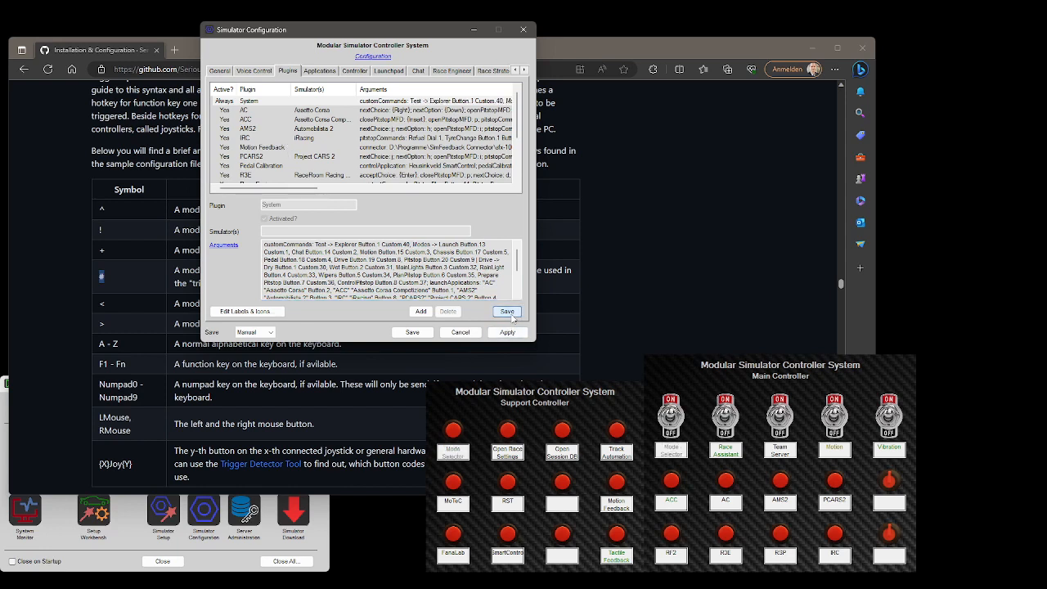
{"action": "left_click", "coordinate": [504, 332]}
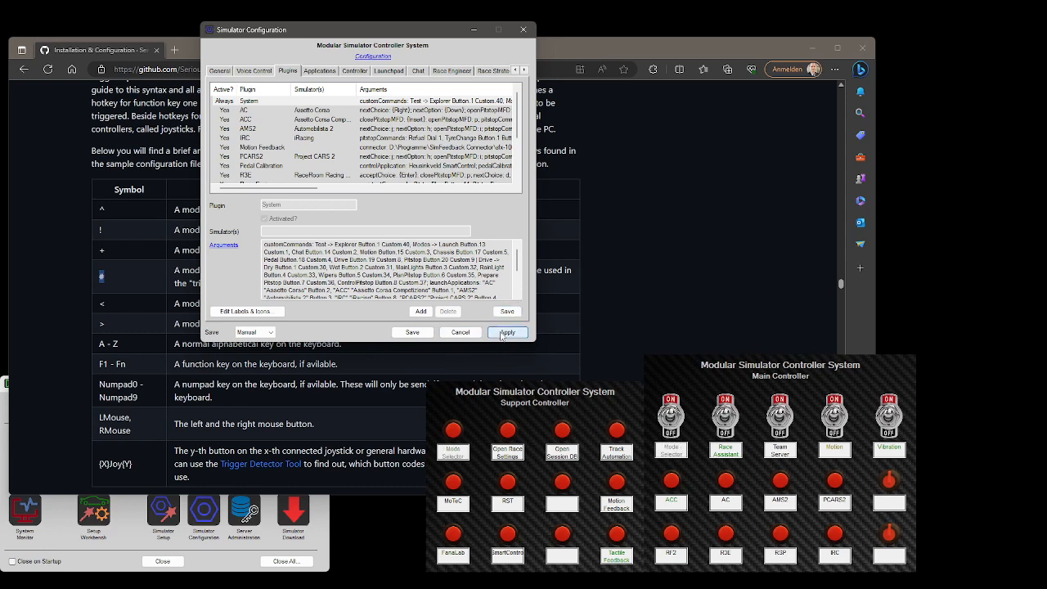
{"action": "left_click", "coordinate": [327, 532]}
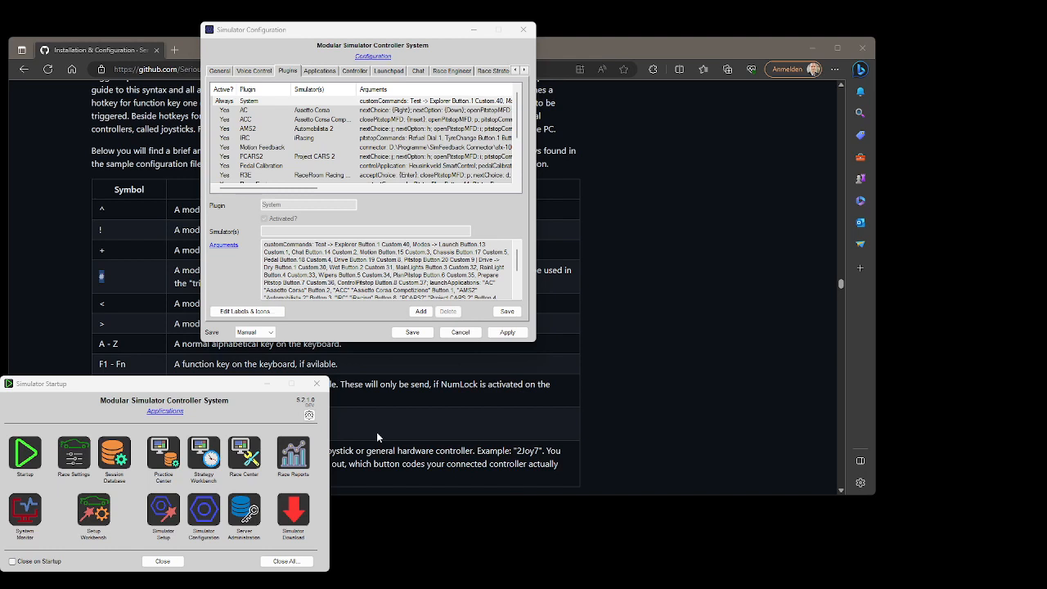
{"action": "left_click", "coordinate": [308, 418]}
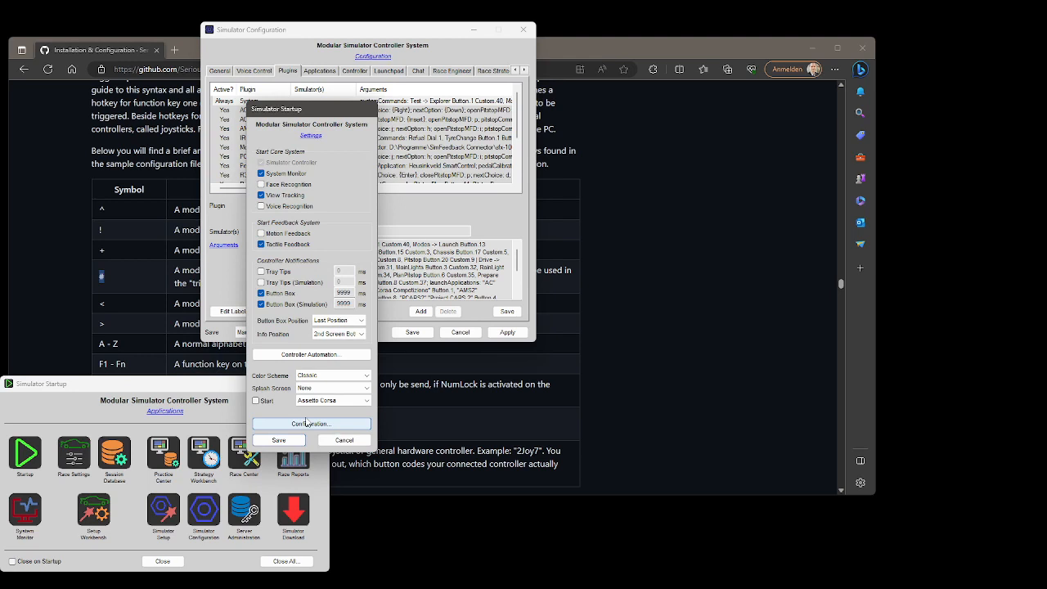
{"action": "left_click", "coordinate": [317, 354]}
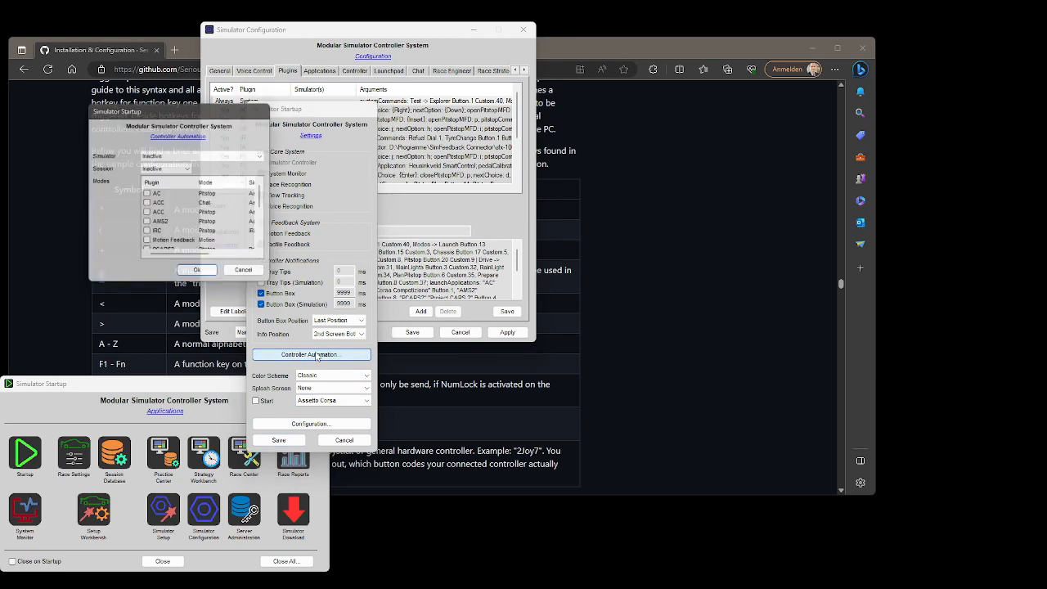
{"action": "left_click", "coordinate": [192, 158]}
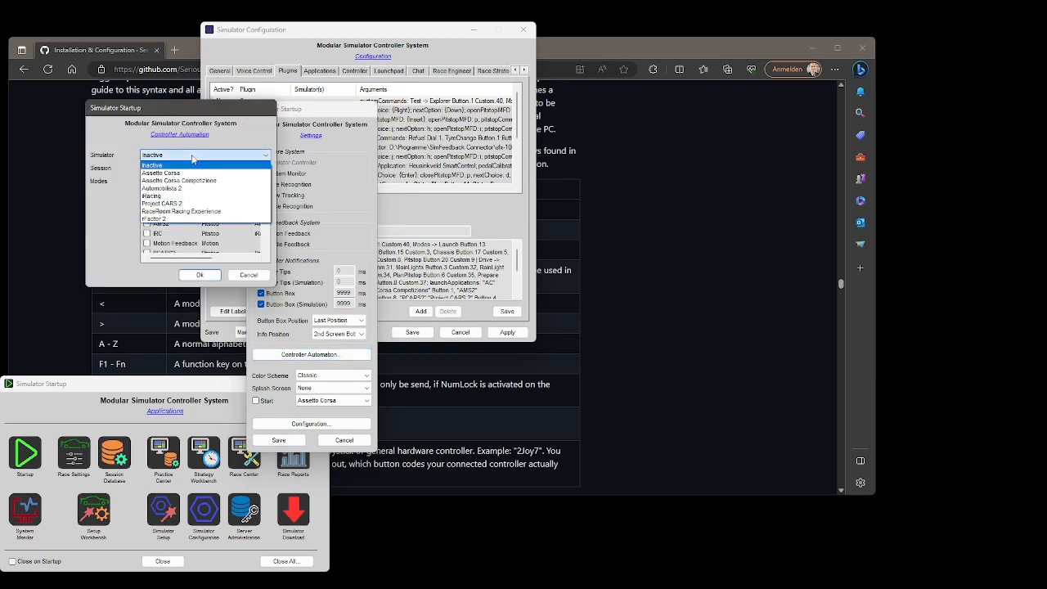
{"action": "left_click", "coordinate": [196, 177]}
{"action": "left_click", "coordinate": [168, 168]}
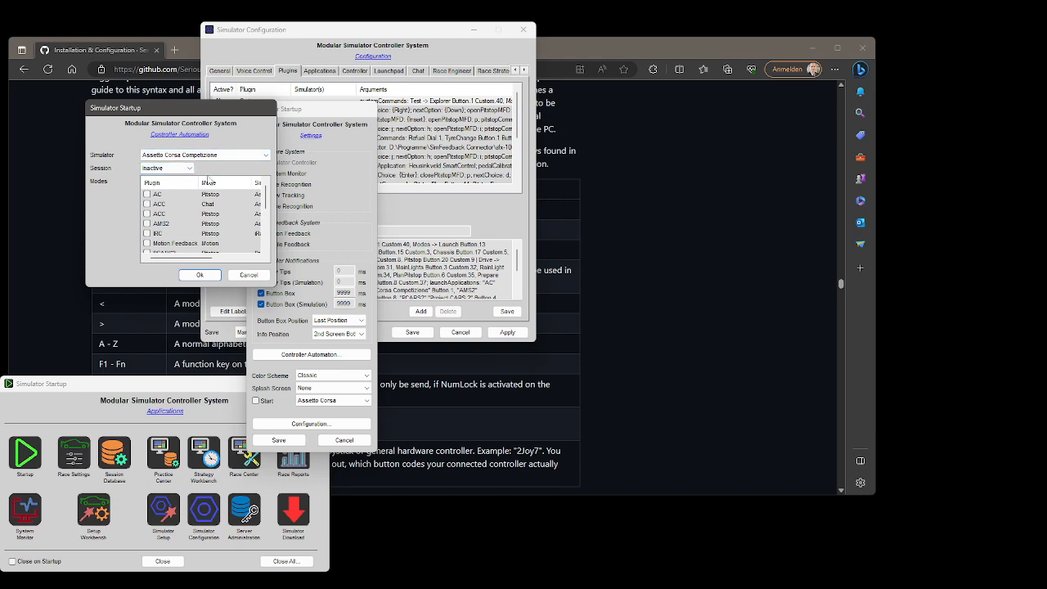
{"action": "scroll", "coordinate": [192, 233], "scroll_direction": "down", "scroll_amount": 5}
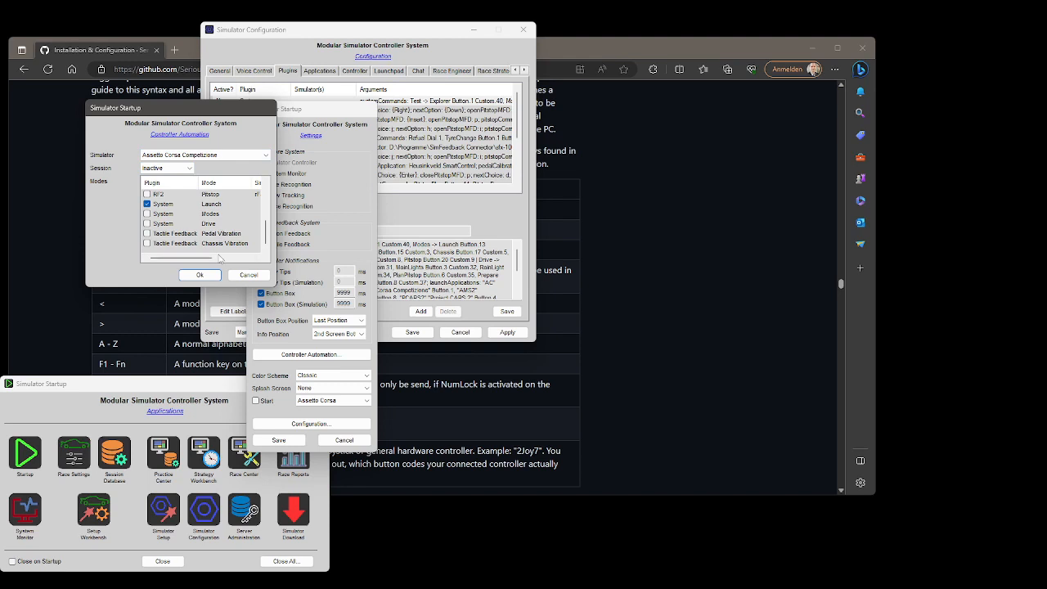
{"action": "left_click", "coordinate": [248, 275]}
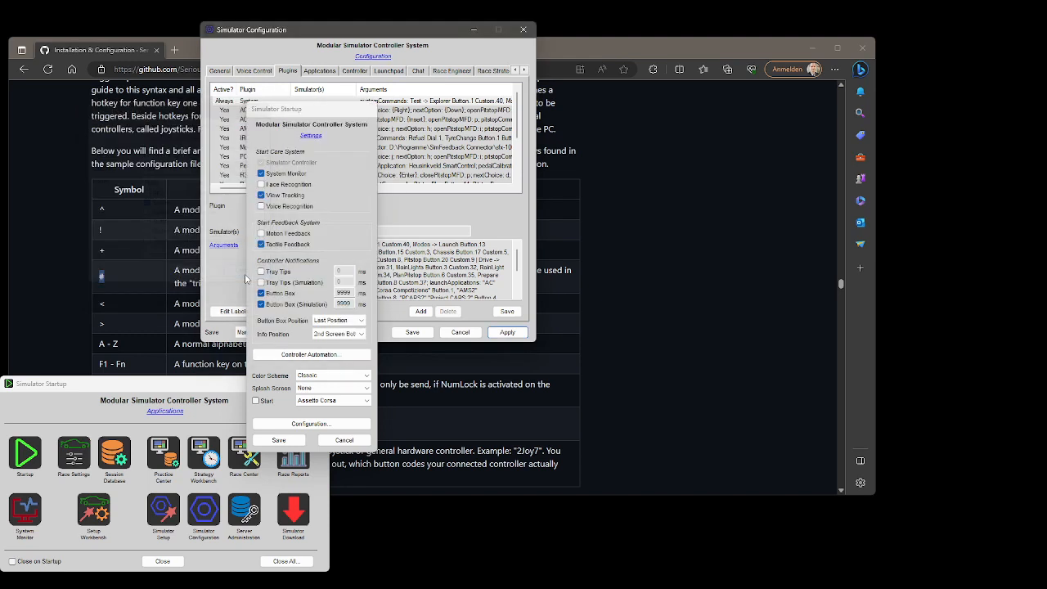
Step: Apply and save the configuration, close the startup settings without saving, and reopen the System plugin's entry in Simulator Configuration
{"action": "left_click", "coordinate": [507, 332]}
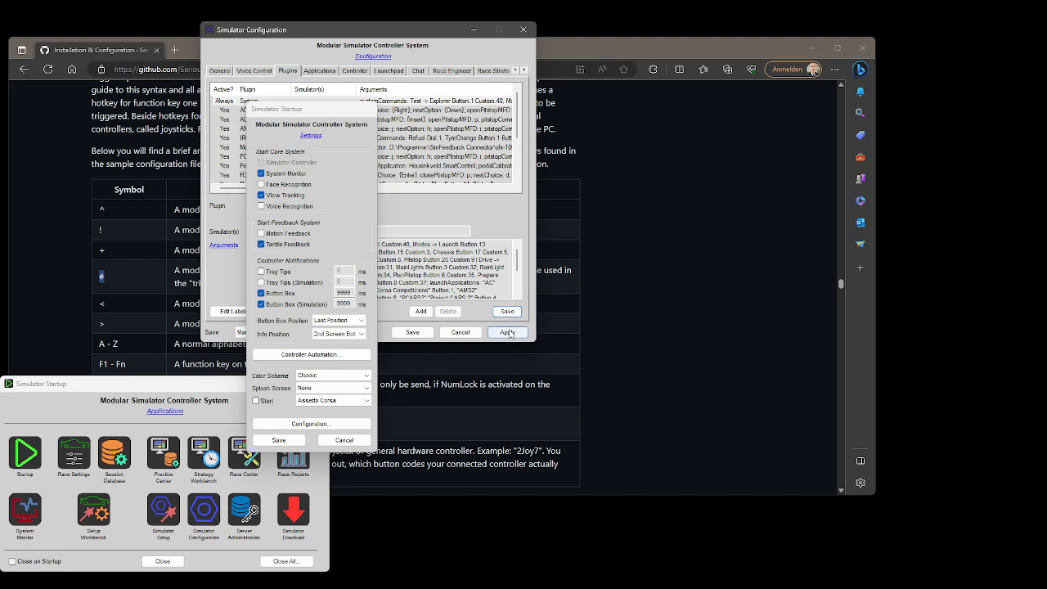
{"action": "left_click", "coordinate": [346, 440]}
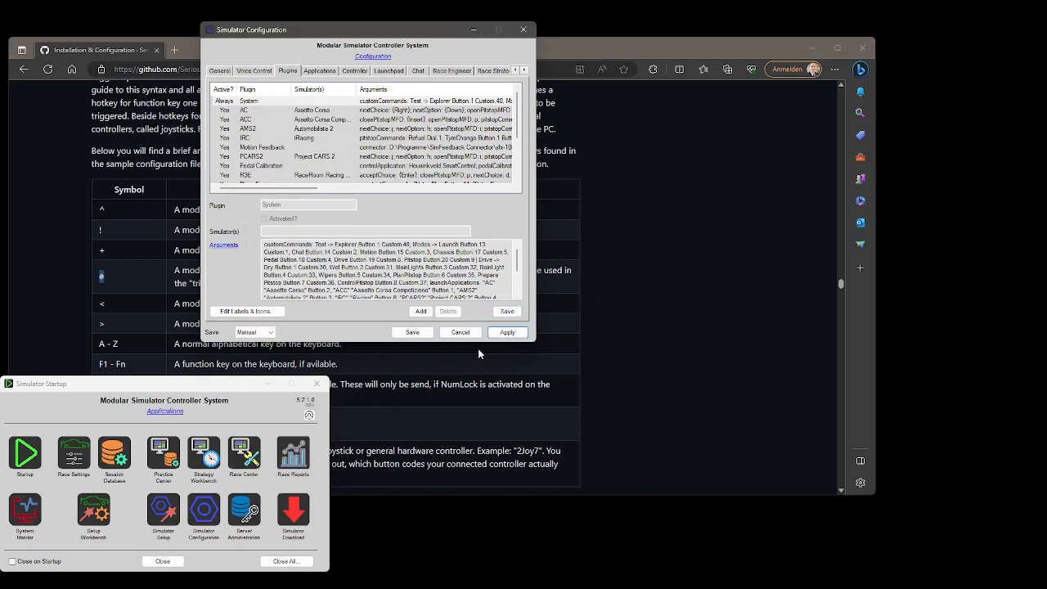
{"action": "left_click", "coordinate": [412, 332]}
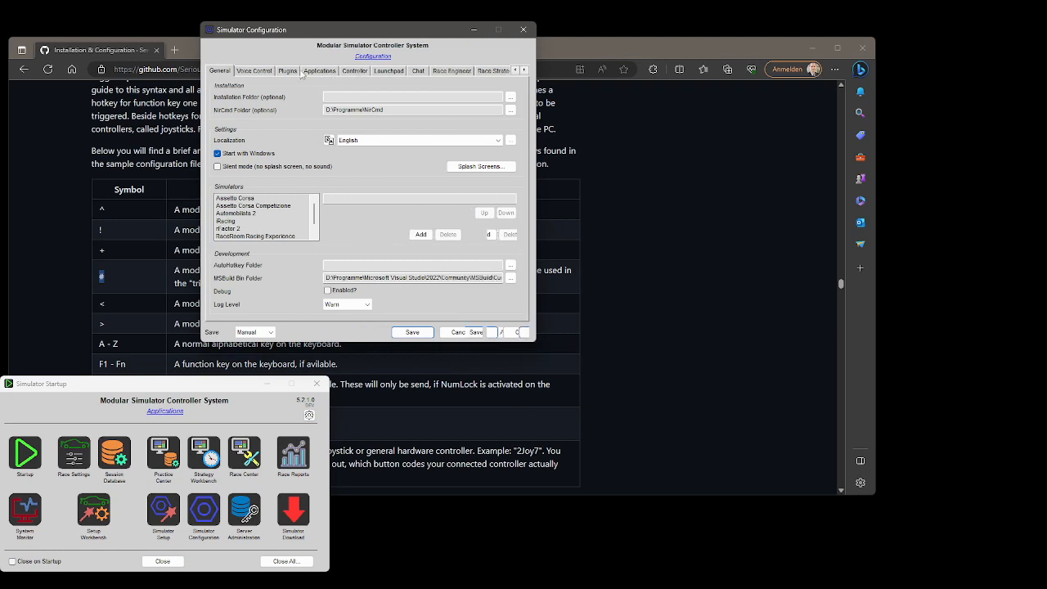
{"action": "left_click", "coordinate": [291, 72]}
{"action": "left_click", "coordinate": [258, 102]}
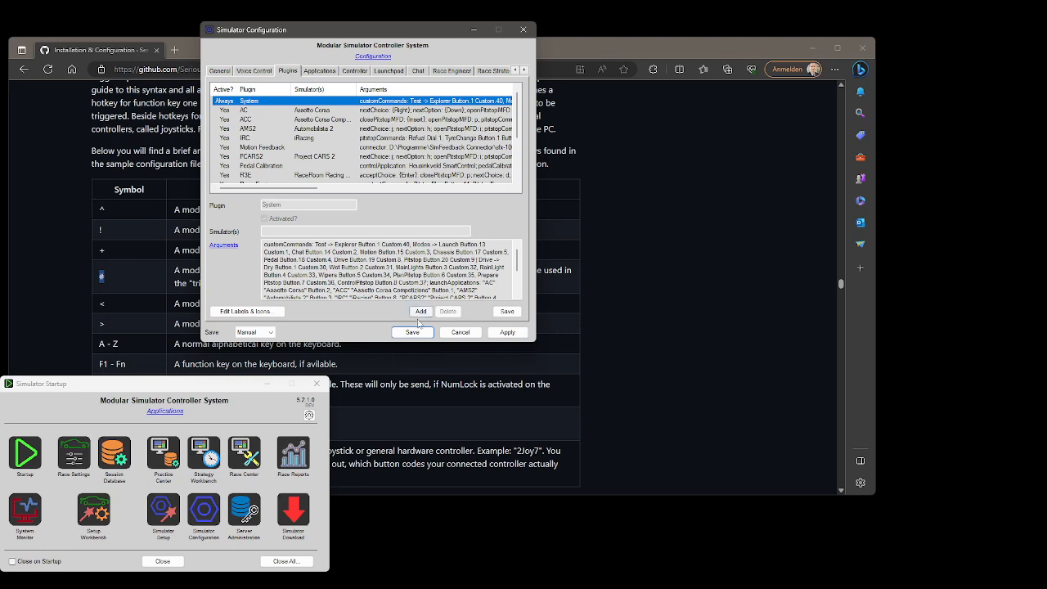
Step: In the startup settings' Controller Automation, replace System Launch with System Test for Assetto Corsa Competizione with session Inactive, and save the settings
{"action": "left_click", "coordinate": [310, 416]}
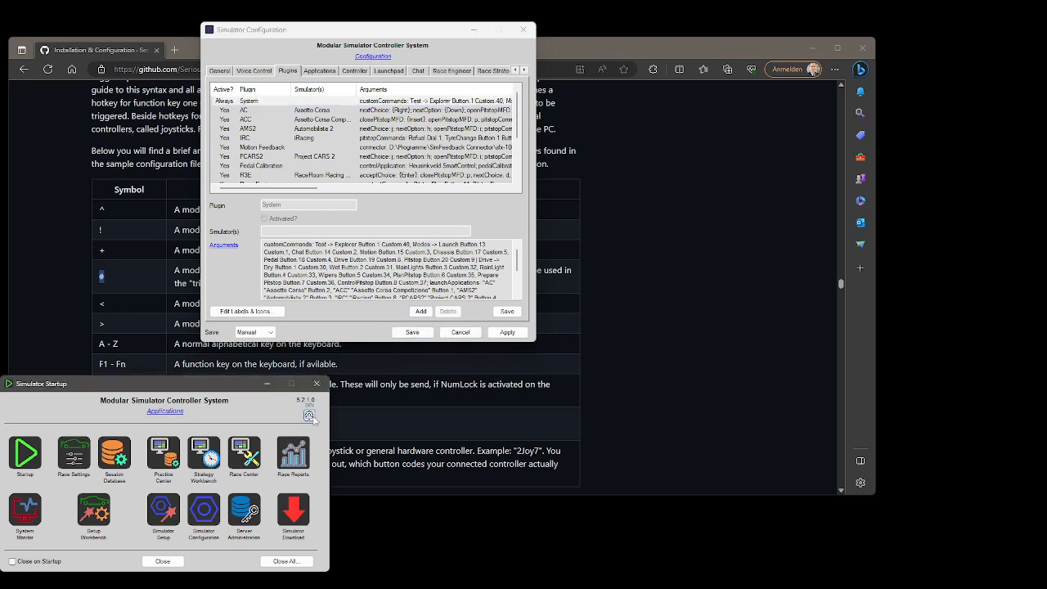
{"action": "left_click", "coordinate": [343, 360]}
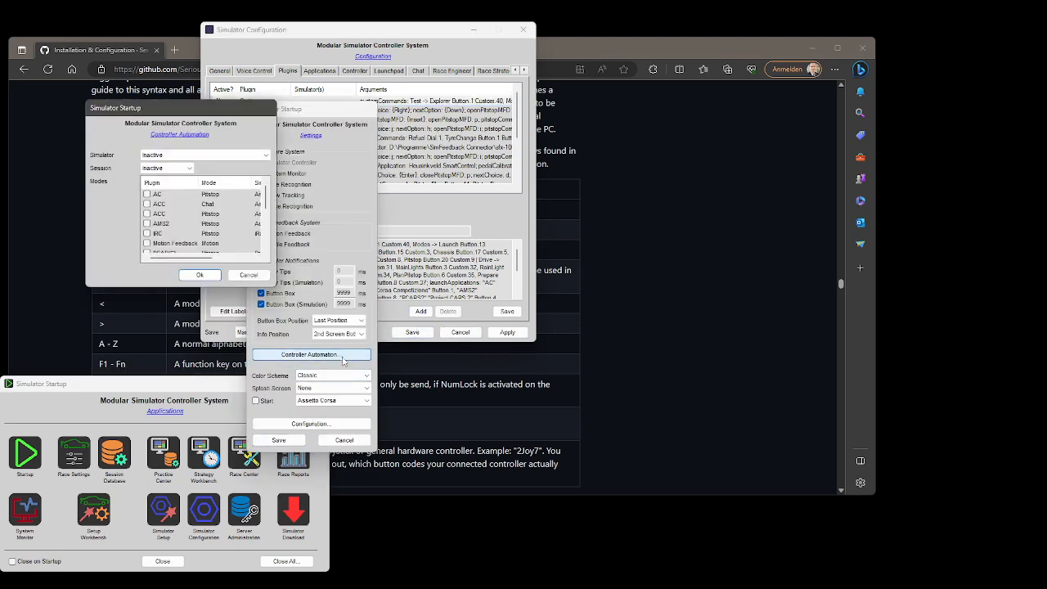
{"action": "scroll", "coordinate": [196, 235], "scroll_direction": "down", "scroll_amount": 4}
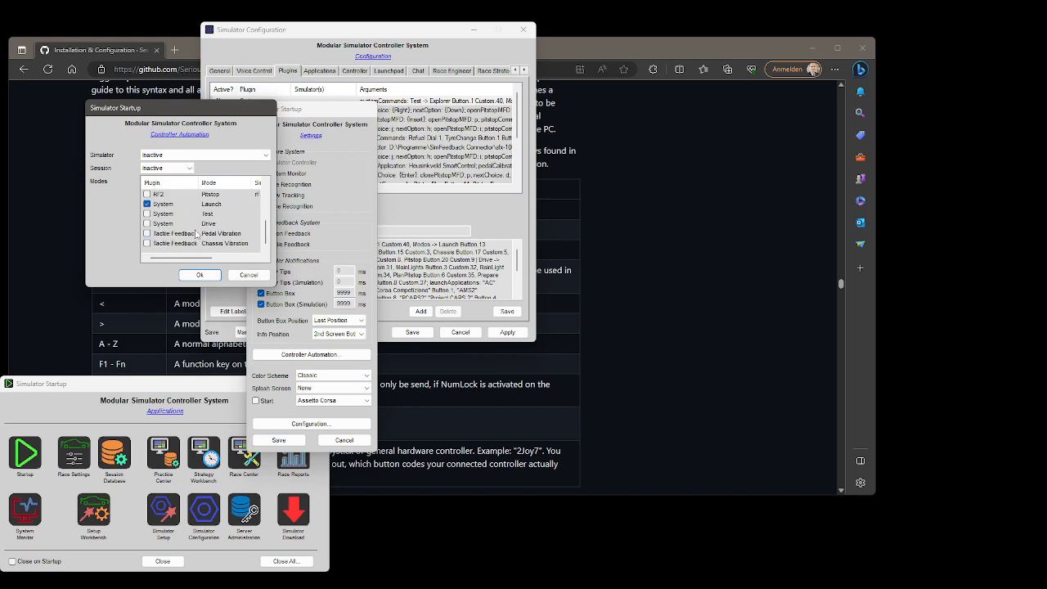
{"action": "left_click", "coordinate": [194, 159]}
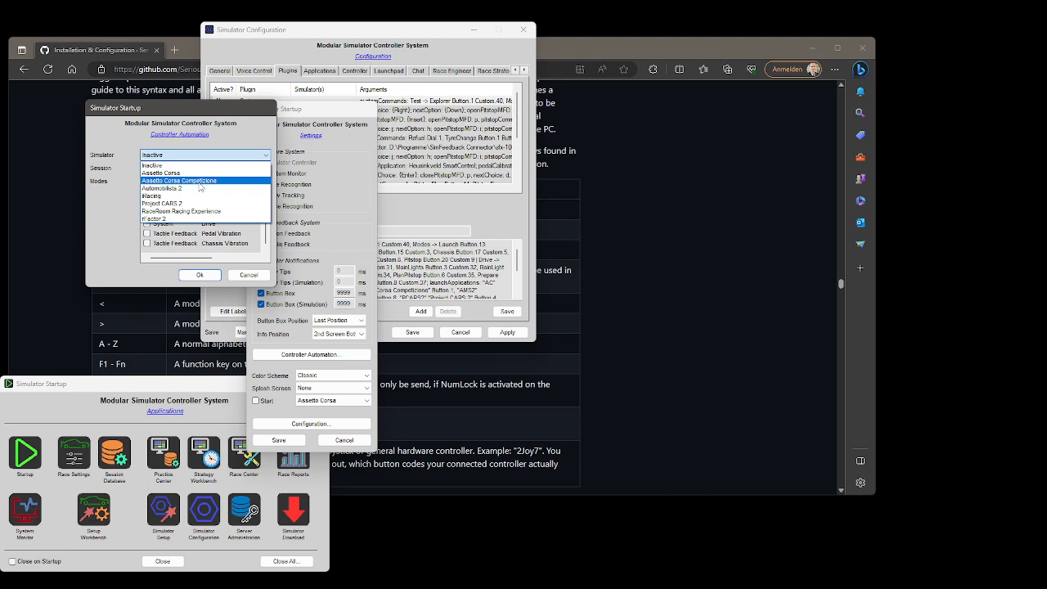
{"action": "left_click", "coordinate": [200, 182]}
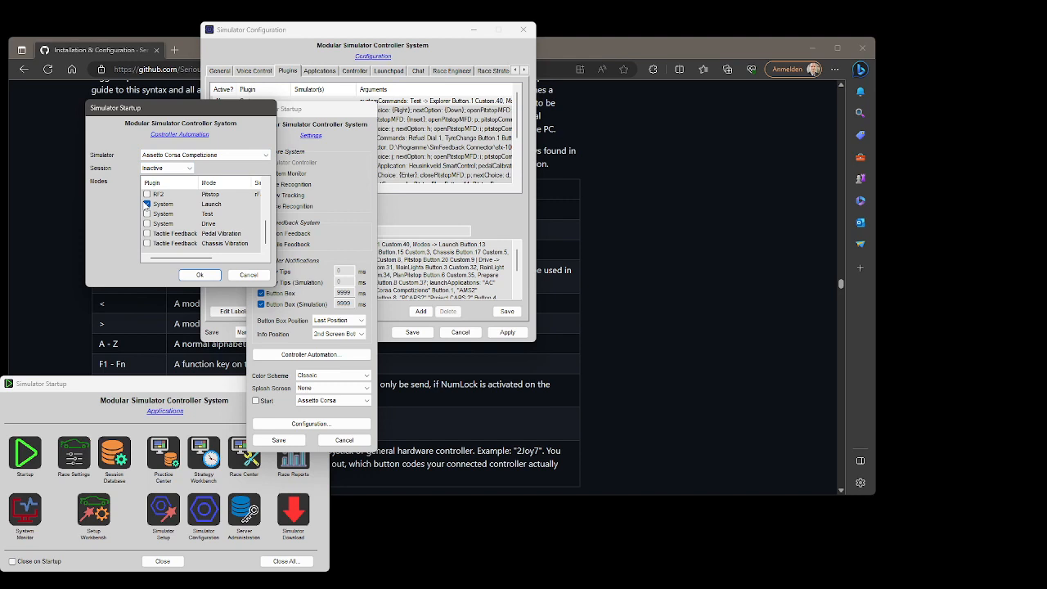
{"action": "left_click", "coordinate": [147, 213]}
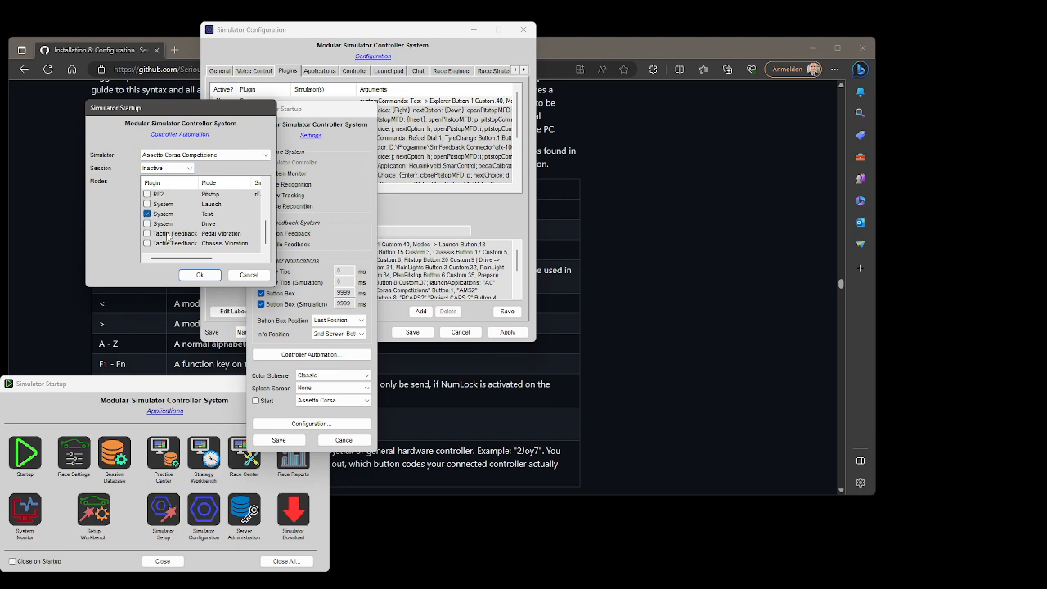
{"action": "left_click", "coordinate": [199, 278]}
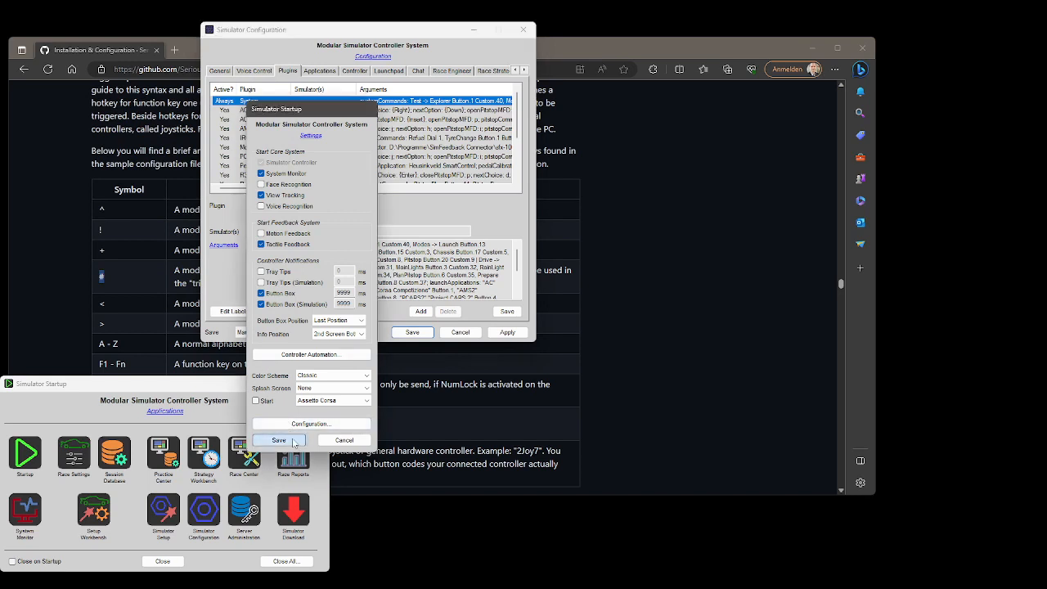
{"action": "left_click", "coordinate": [293, 441]}
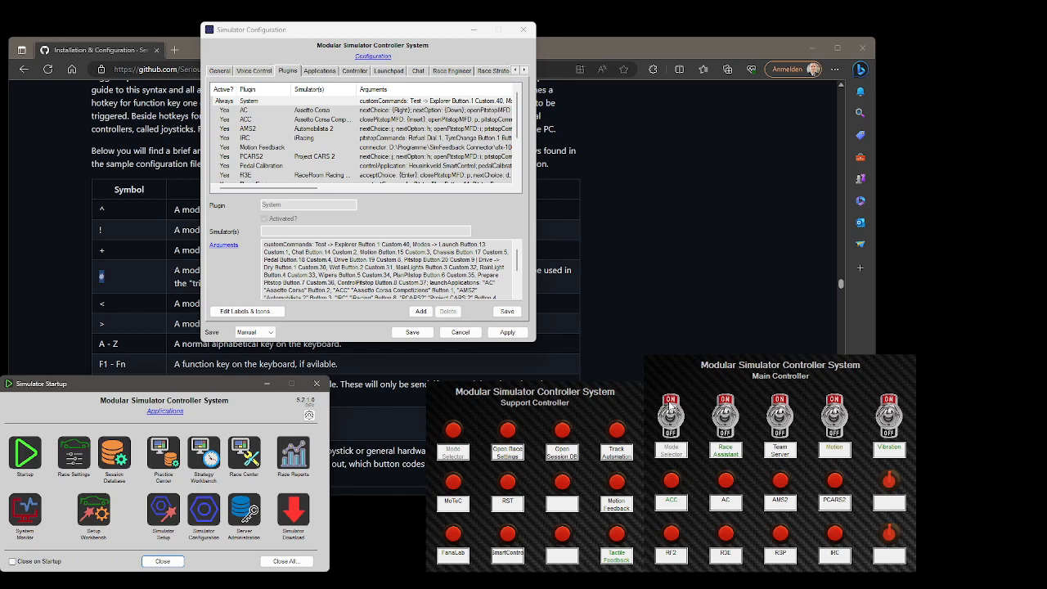
Step: Switch the Main Controller to the Test mode with its mode selector and run the Explorer command
{"action": "left_click", "coordinate": [668, 403]}
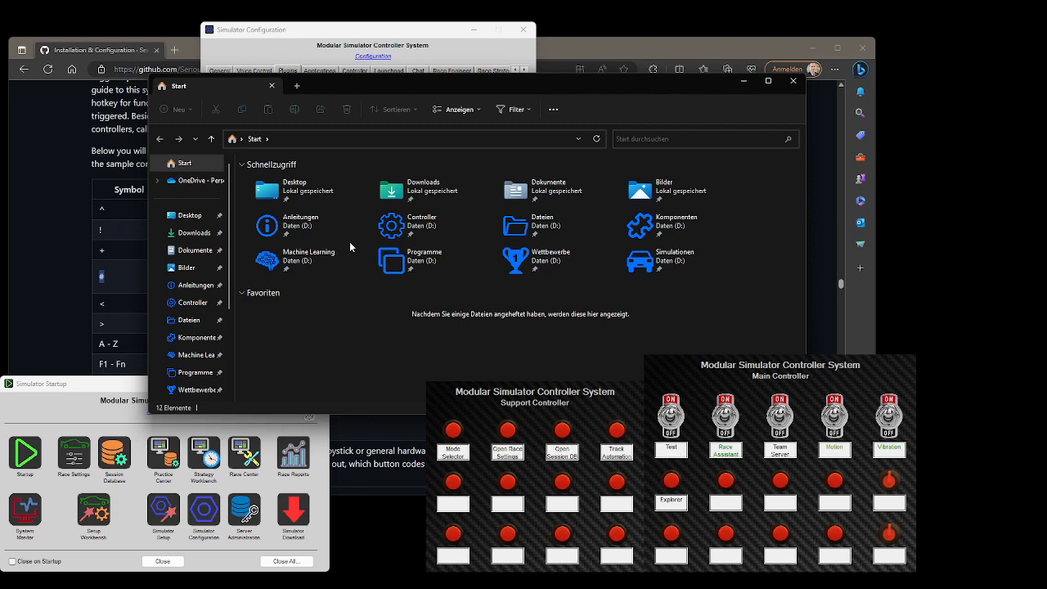
Step: Switch to the browser and read the setMode, execute and trigger entries in the wiki's controller action function table
{"action": "left_click", "coordinate": [556, 45]}
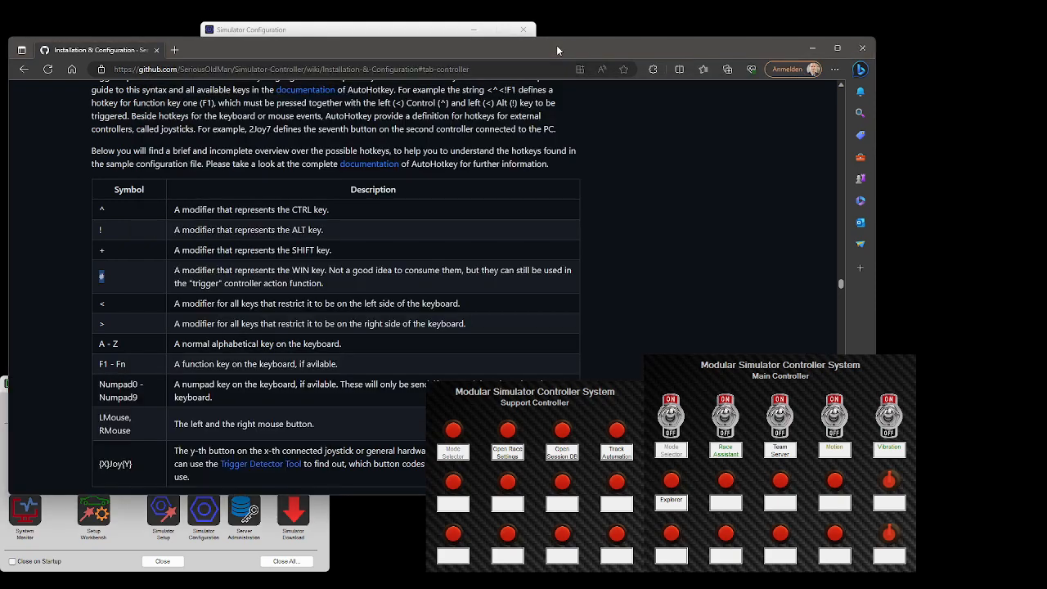
{"action": "scroll", "coordinate": [287, 257], "scroll_direction": "down", "scroll_amount": 10}
{"action": "scroll", "coordinate": [287, 259], "scroll_direction": "down", "scroll_amount": 4}
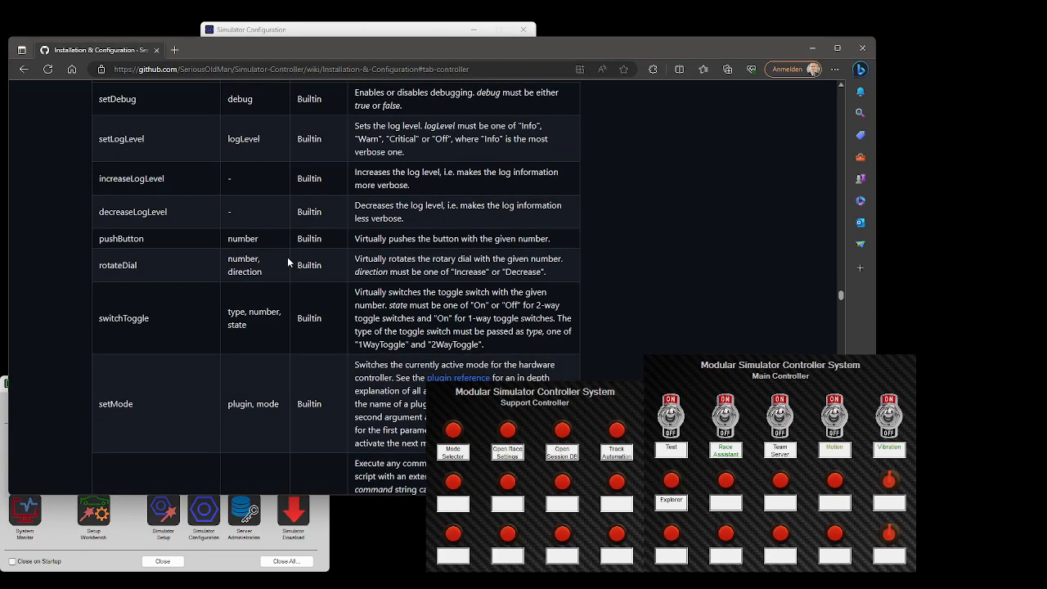
{"action": "scroll", "coordinate": [287, 261], "scroll_direction": "down", "scroll_amount": 1}
{"action": "scroll", "coordinate": [287, 262], "scroll_direction": "down", "scroll_amount": 4}
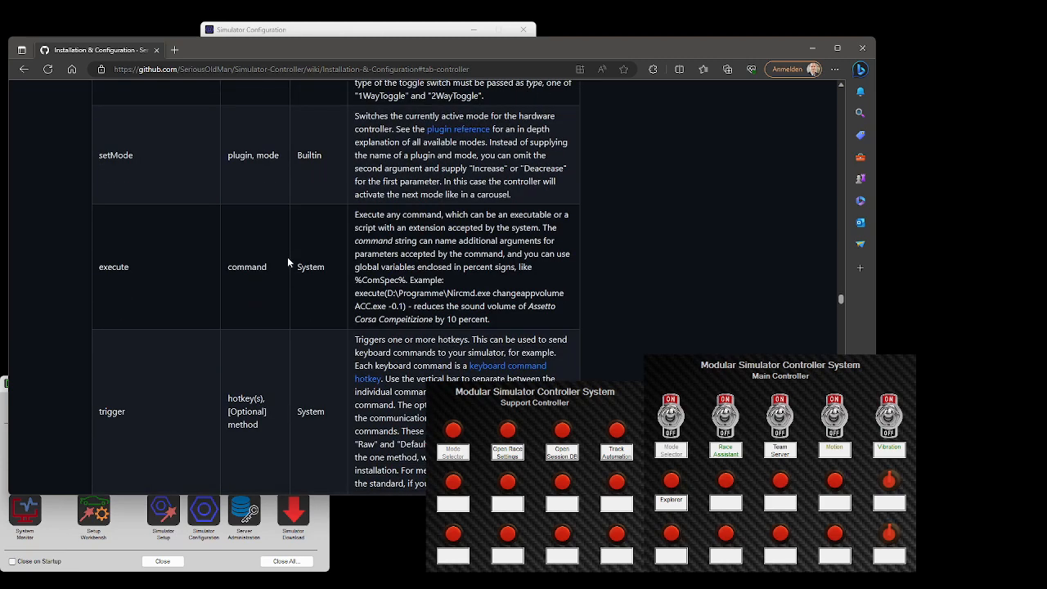
{"action": "scroll", "coordinate": [287, 262], "scroll_direction": "down", "scroll_amount": 2}
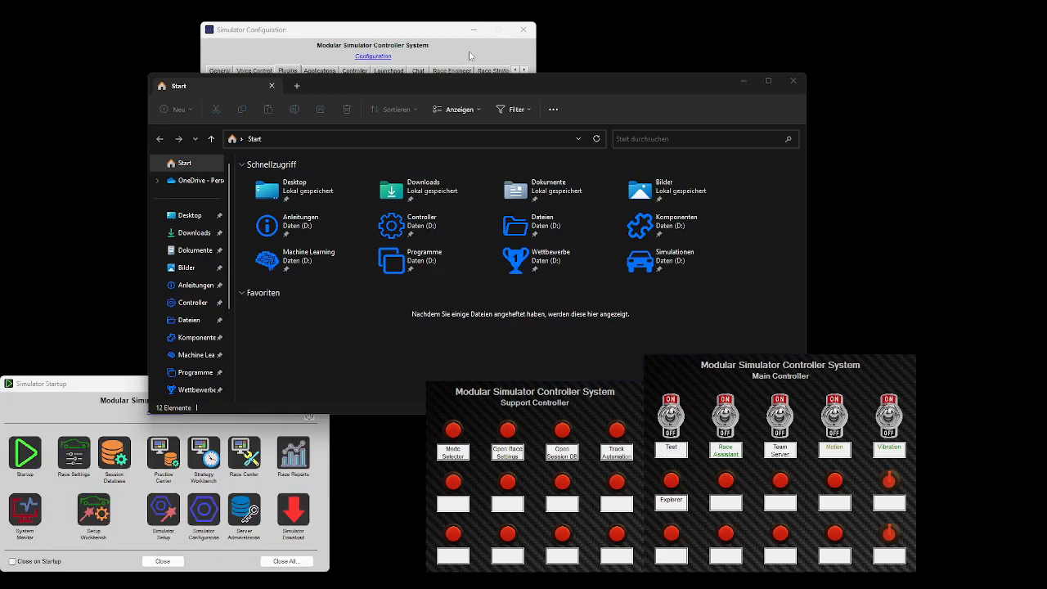
Step: Back in Simulator Configuration, load Custom function 40, change the number to 41 and begin its action with "mouse(Left,"
{"action": "left_click", "coordinate": [390, 32]}
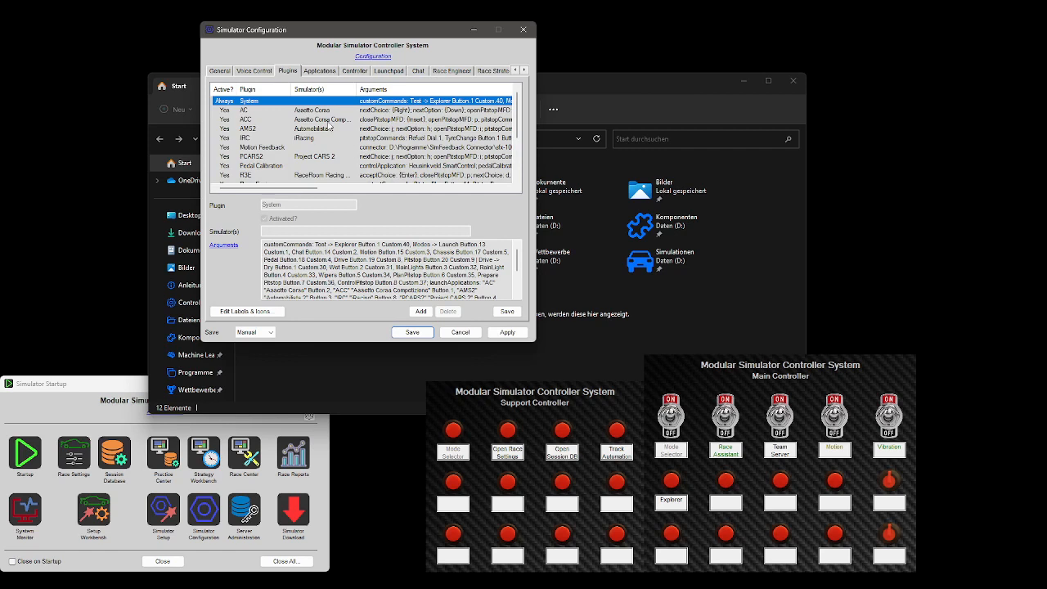
{"action": "left_click", "coordinate": [355, 70]}
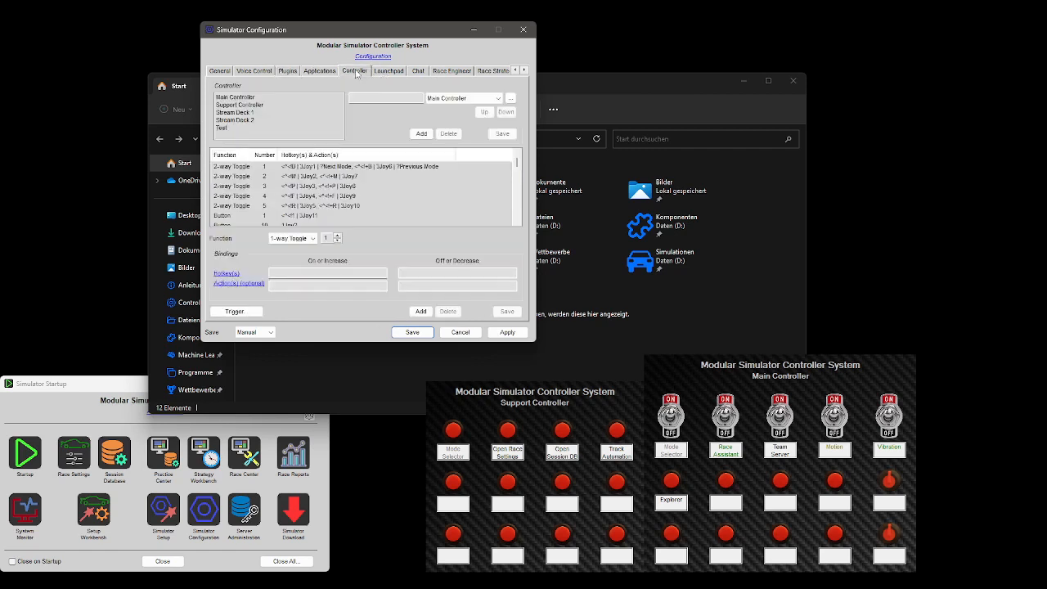
{"action": "scroll", "coordinate": [328, 196], "scroll_direction": "down", "scroll_amount": 10}
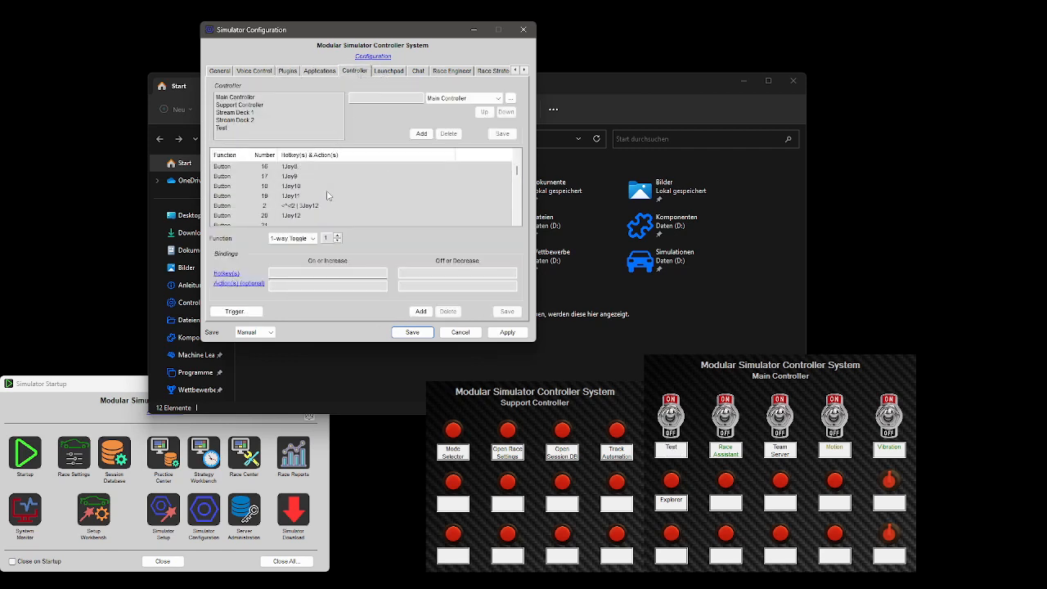
{"action": "scroll", "coordinate": [328, 196], "scroll_direction": "down", "scroll_amount": 1}
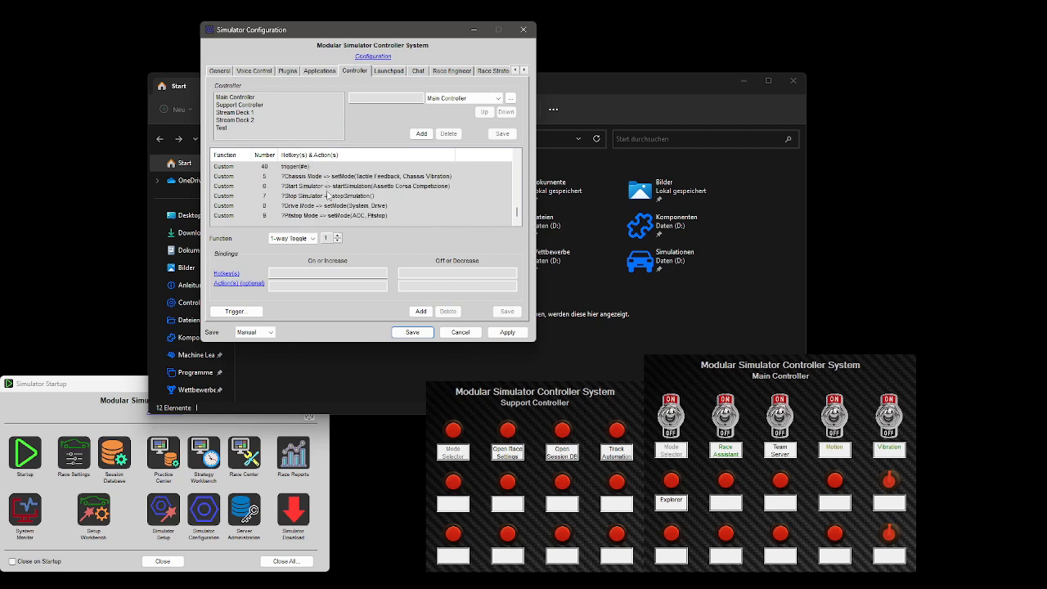
{"action": "left_click", "coordinate": [295, 167]}
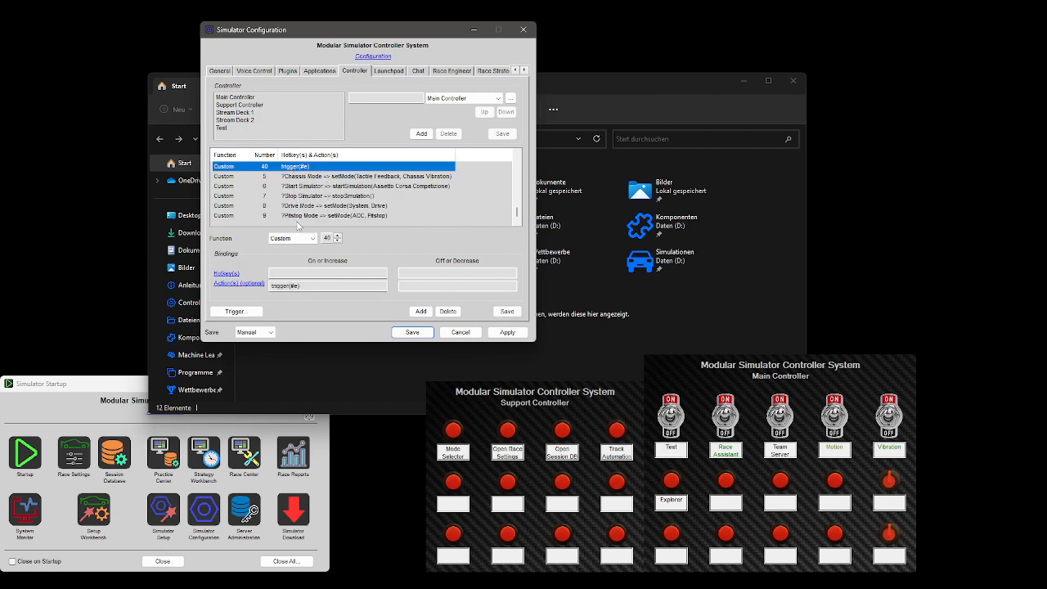
{"action": "left_click", "coordinate": [337, 235]}
{"action": "left_click", "coordinate": [318, 283]}
{"action": "left_click_drag", "start_coordinate": [318, 283], "coordinate": [250, 286]}
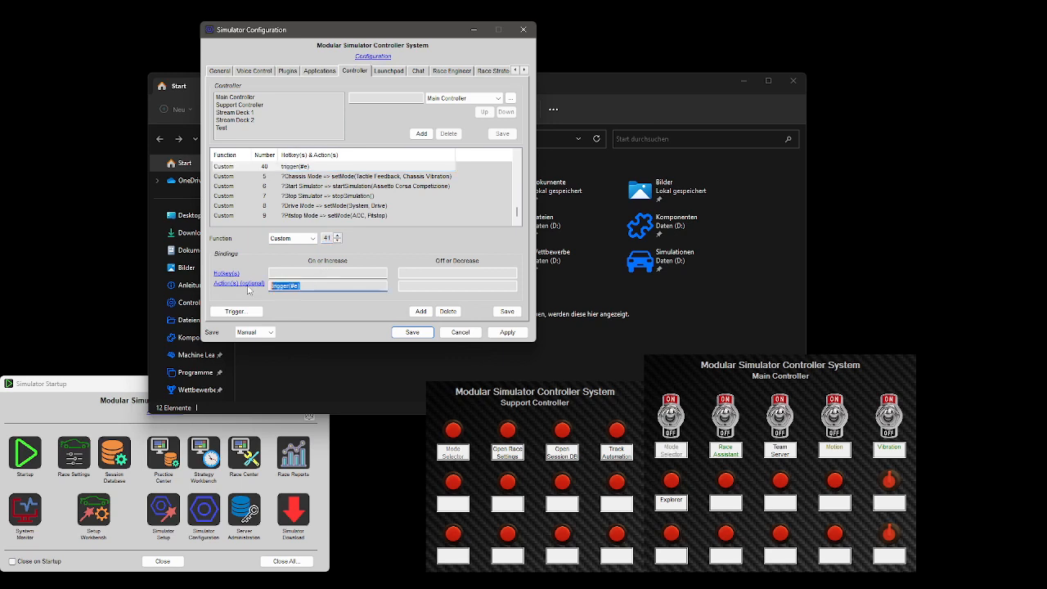
{"action": "type", "text": "mouse(Left,"}
Step: Open the Controller\Utilities folder in Windows Explorer, launch WindowSpy.exe and move its window clear of the folder window
{"action": "key", "text": "super+e"}
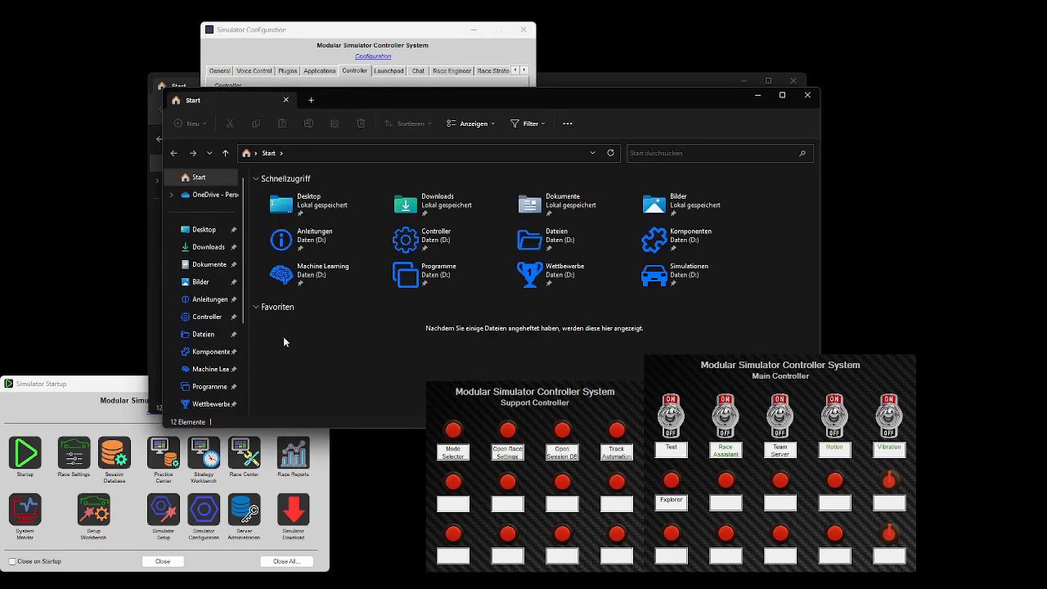
{"action": "double_click", "coordinate": [405, 239]}
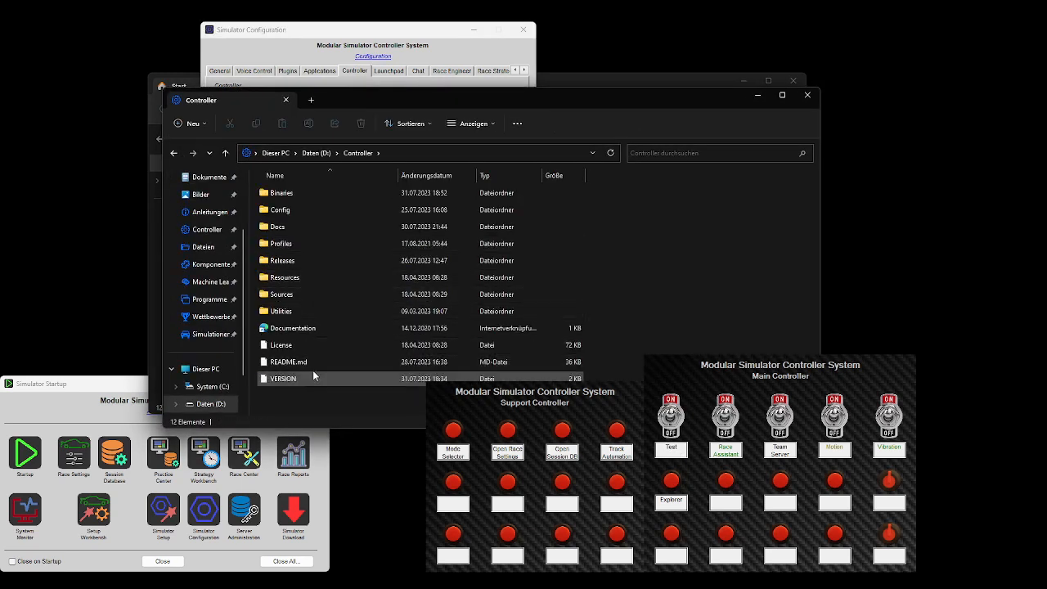
{"action": "double_click", "coordinate": [291, 311]}
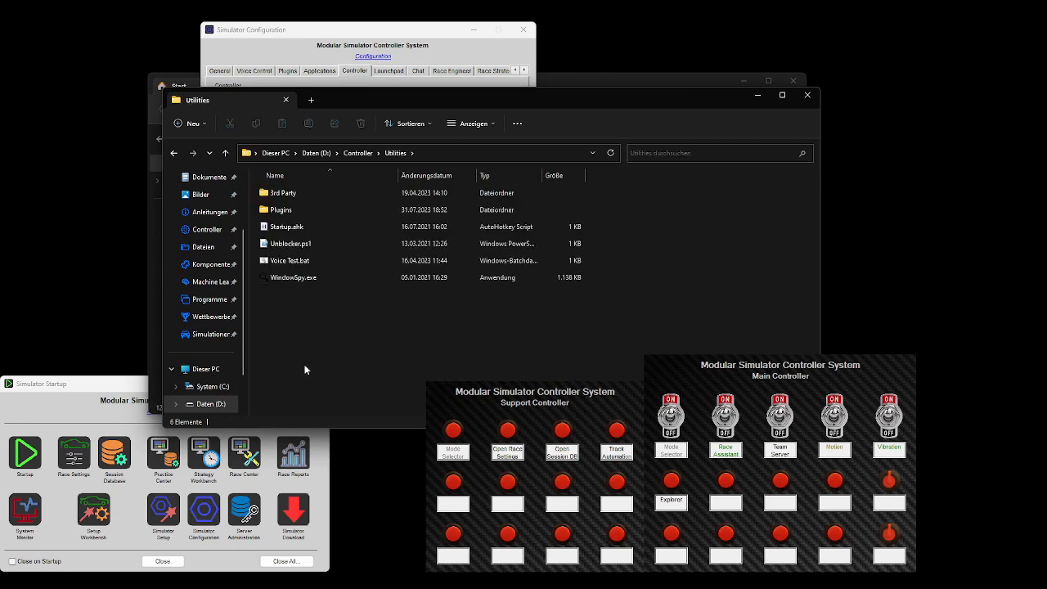
{"action": "double_click", "coordinate": [287, 282]}
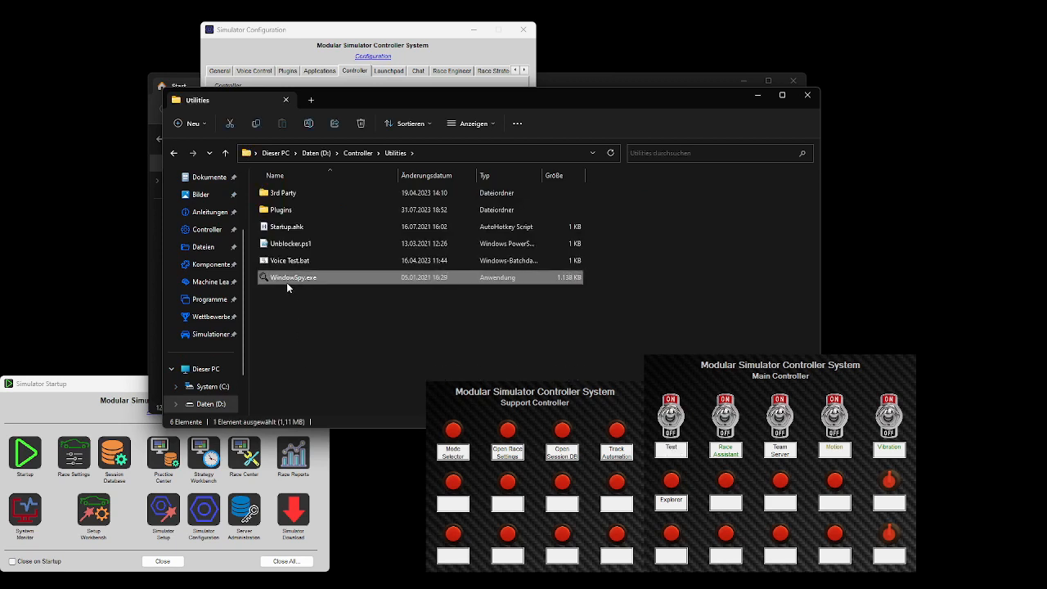
{"action": "left_click_drag", "start_coordinate": [141, 278], "coordinate": [67, 27]}
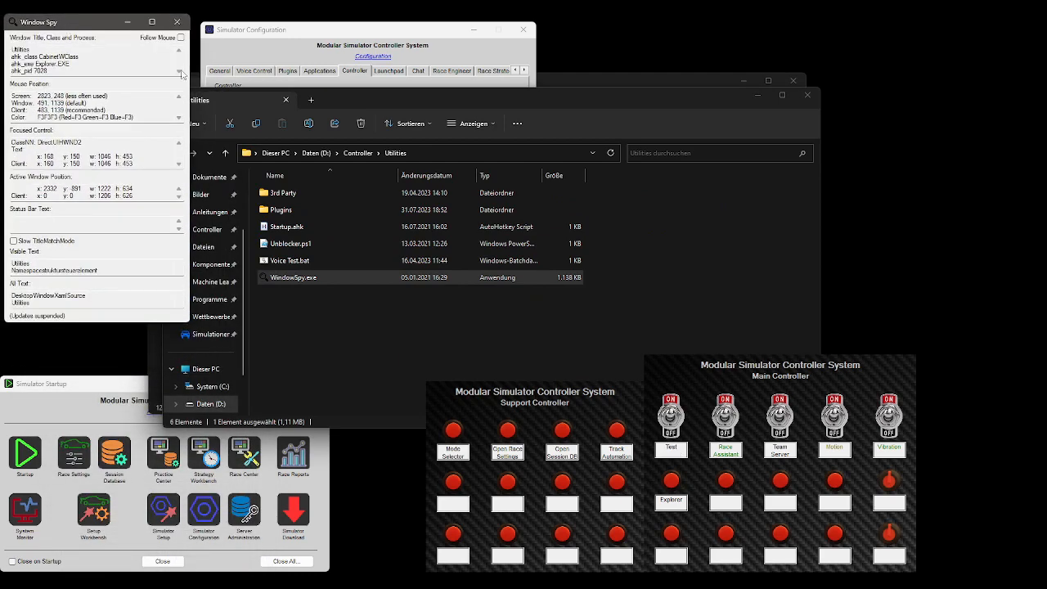
Step: Close the Utilities folder window, make Window Spy follow the mouse and freeze its reading over the remaining Explorer window's close button
{"action": "left_click", "coordinate": [806, 96]}
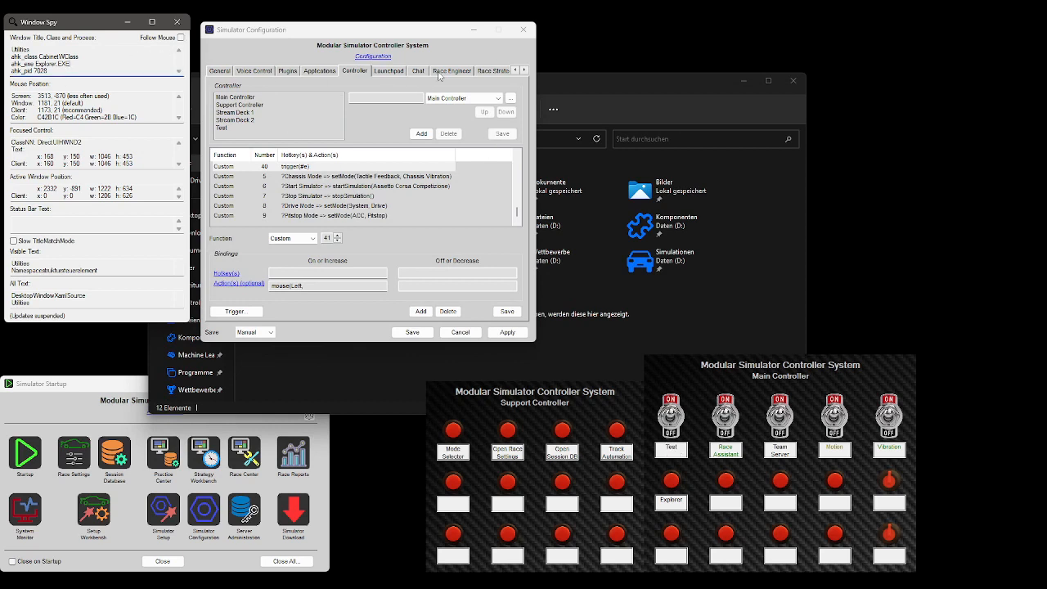
{"action": "left_click", "coordinate": [181, 37]}
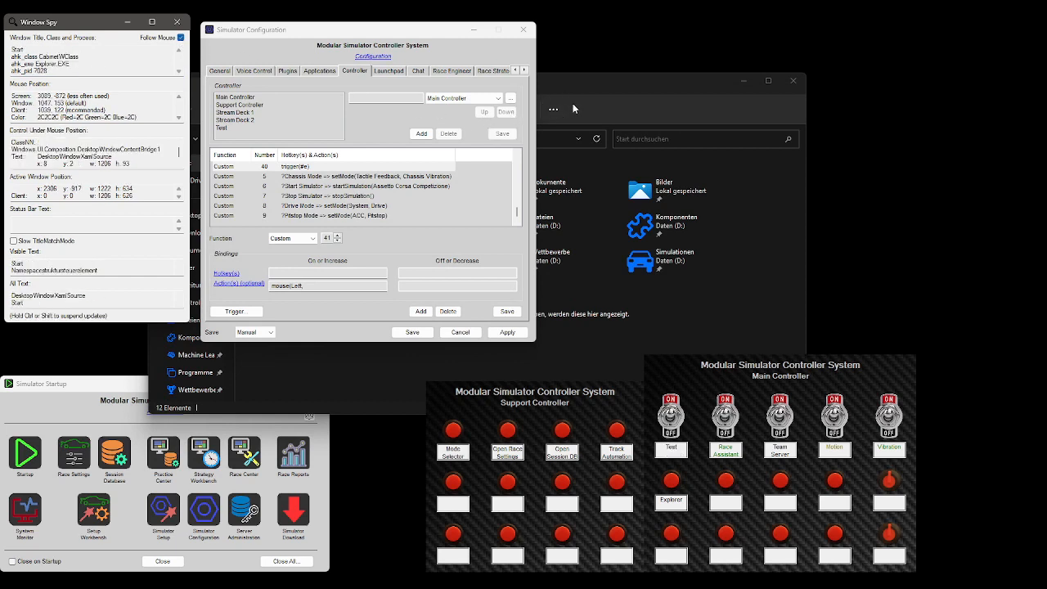
{"action": "key", "text": "ctrl"}
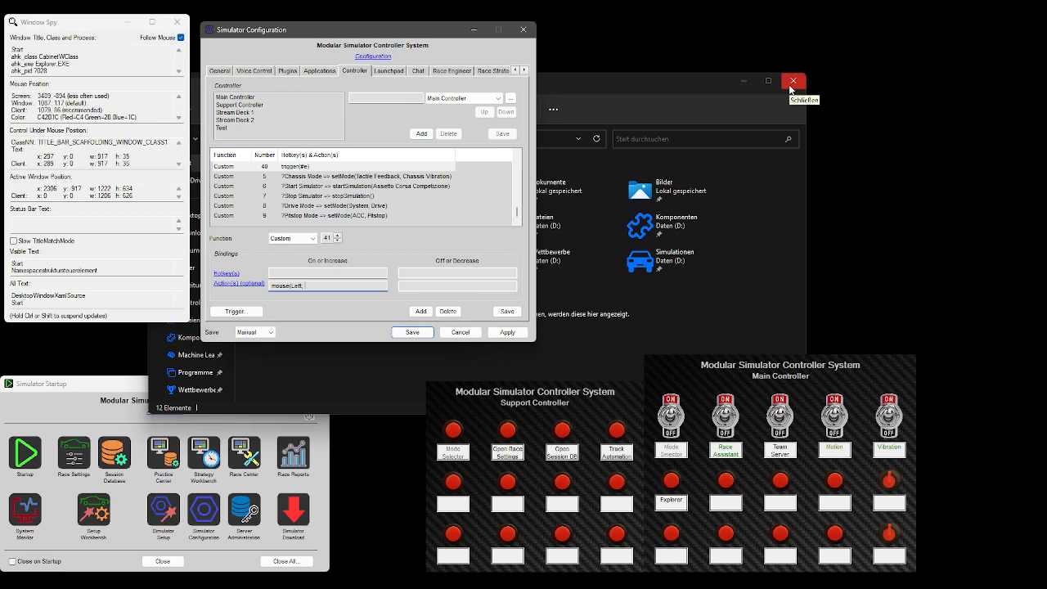
Step: Complete the Custom 41 action as "mouse(Left, 3489, -894)" and add it as a new controller function
{"action": "type", "text": "8"}
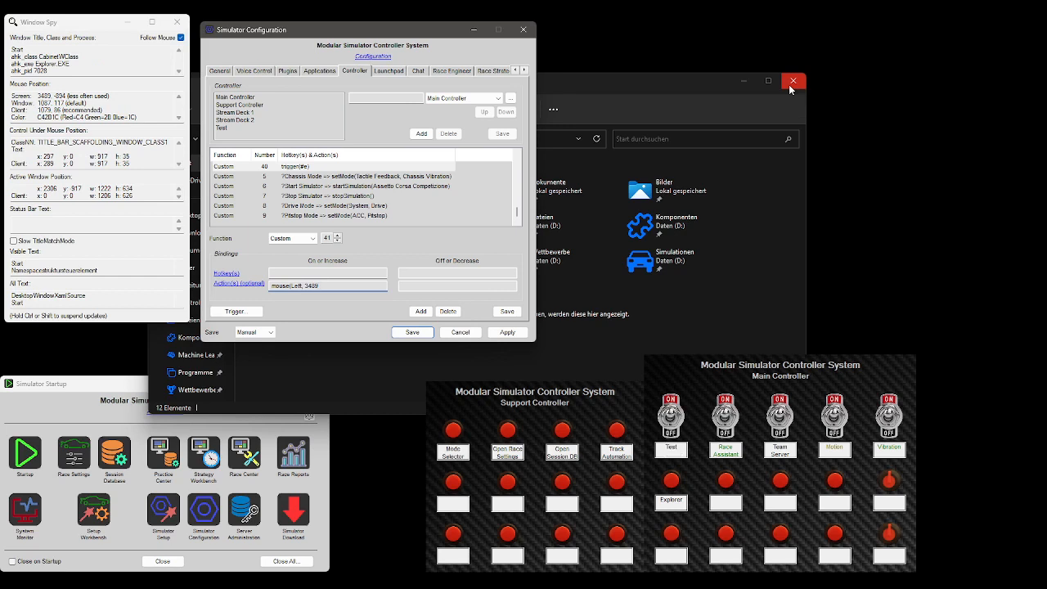
{"action": "type", "text": "9,"}
{"action": "type", "text": "-894"}
{"action": "key", "text": "ctrl"}
{"action": "type", "text": ")"}
{"action": "key", "text": "BackSpace"}
{"action": "left_click", "coordinate": [507, 331]}
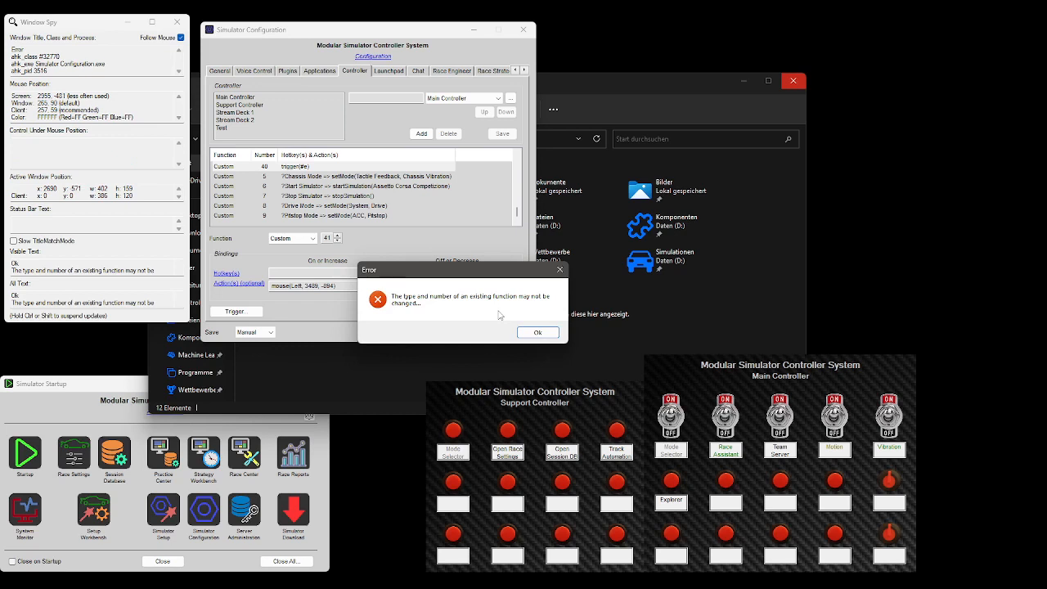
{"action": "left_click", "coordinate": [533, 332]}
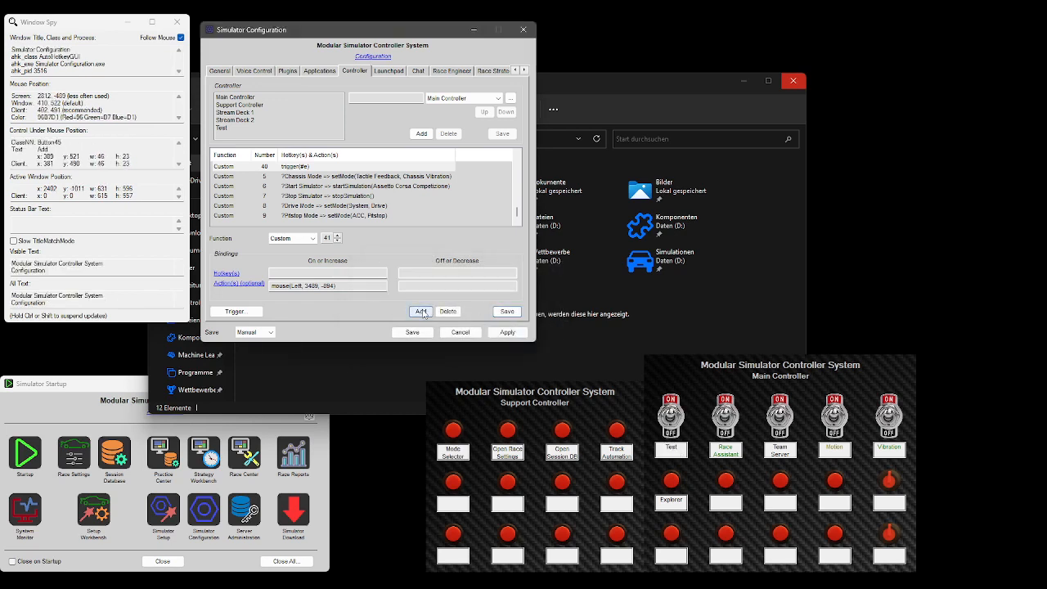
{"action": "left_click", "coordinate": [420, 311]}
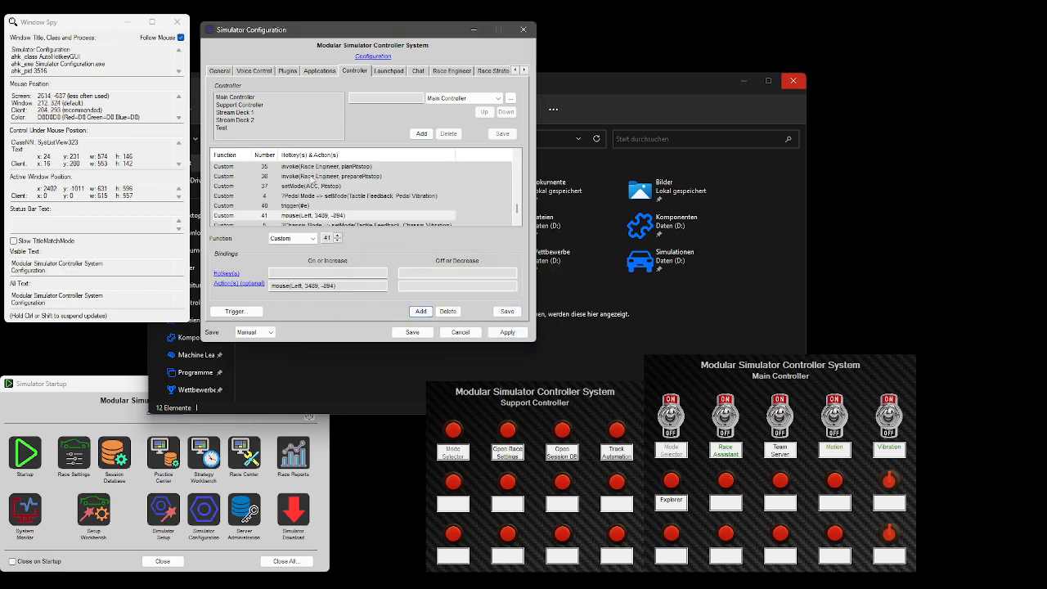
Step: In the System plugin's arguments, insert "Close Button.2 Custom.41," before the Explorer command of the Test mode
{"action": "left_click", "coordinate": [285, 71]}
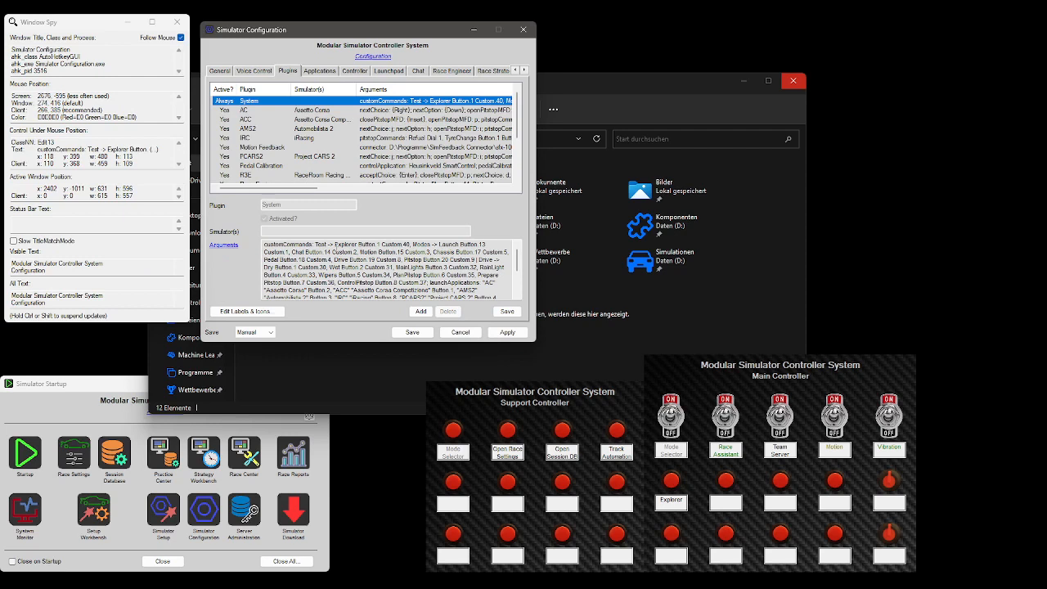
{"action": "left_click", "coordinate": [335, 244]}
{"action": "key", "text": "ctrl"}
{"action": "type", "text": "Close"}
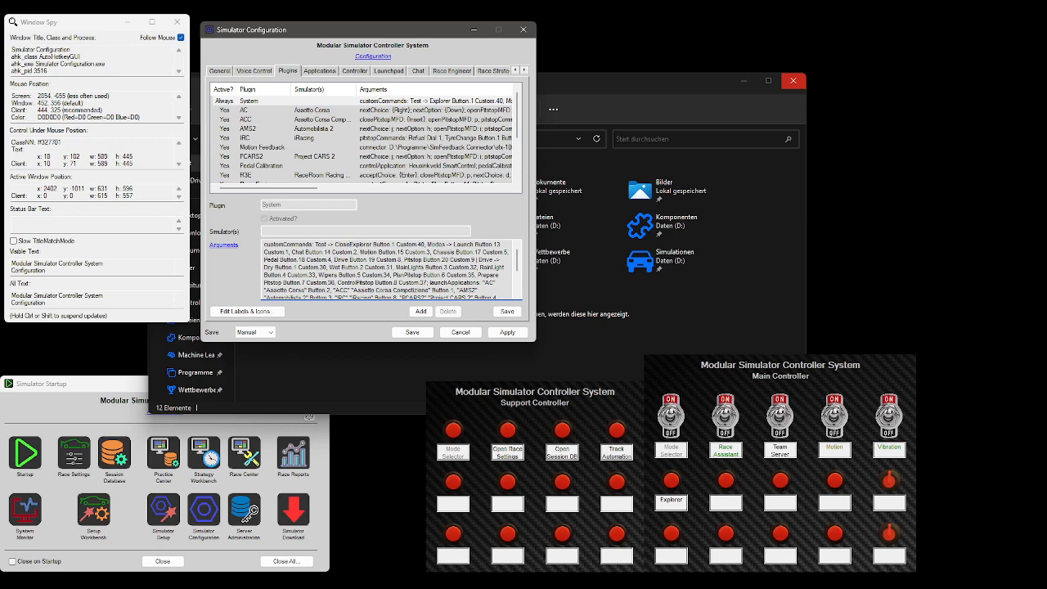
{"action": "type", "text": " Butto"}
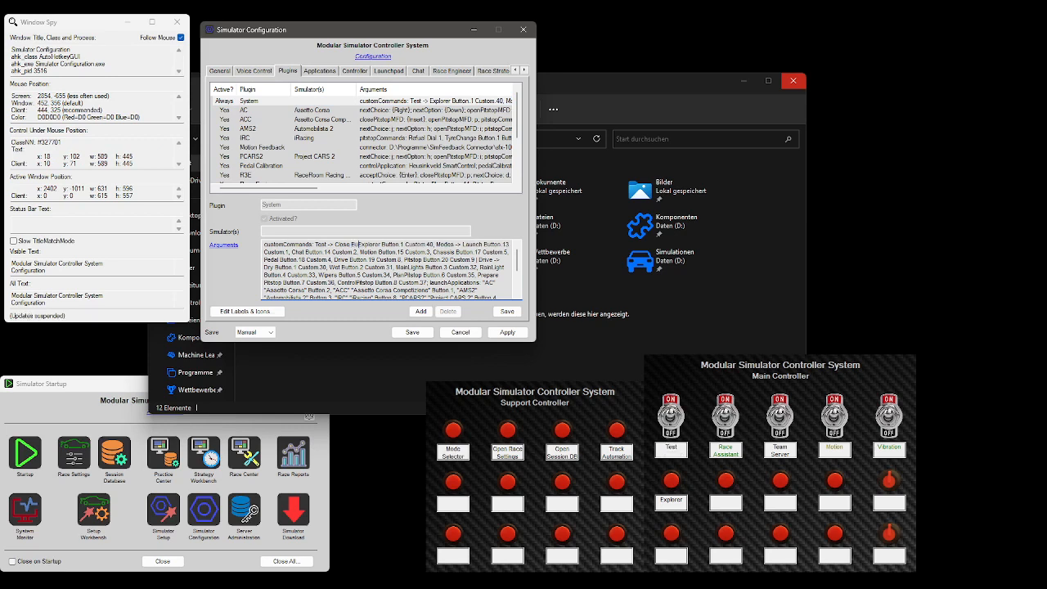
{"action": "type", "text": "n 2"}
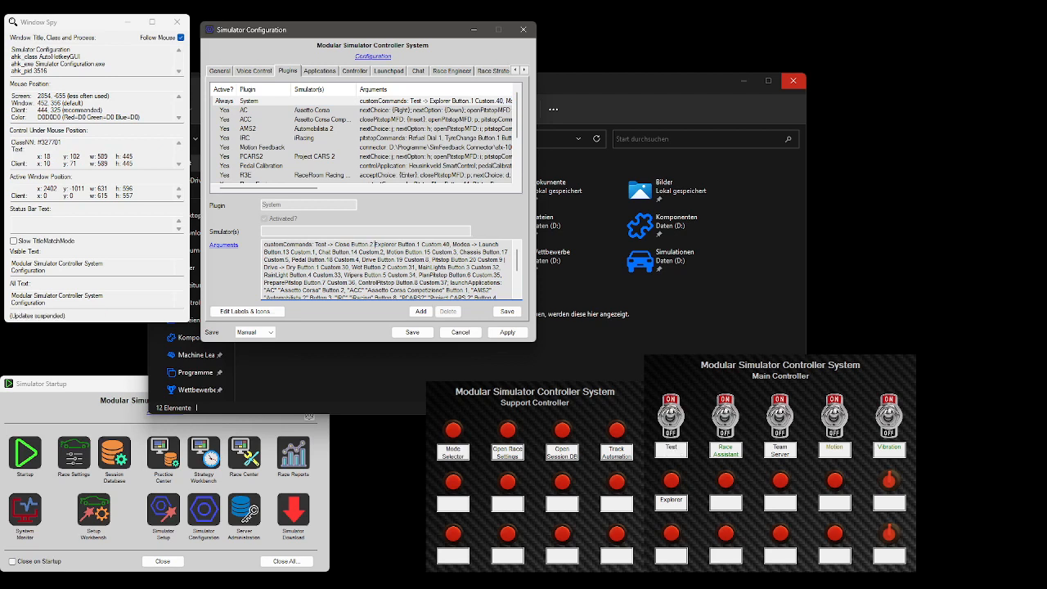
{"action": "type", "text": " Custom.3"}
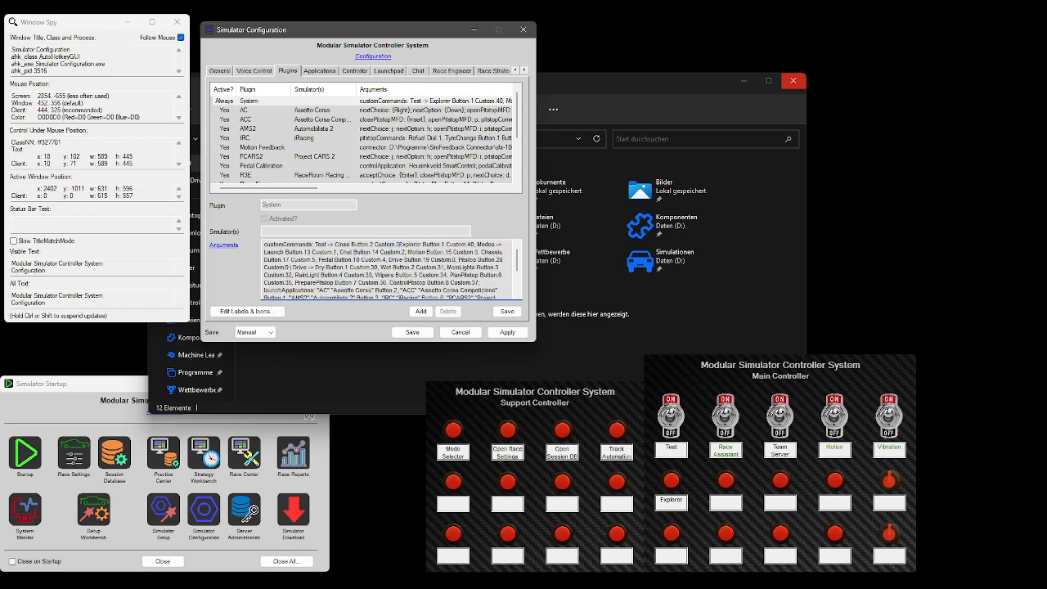
{"action": "key", "text": "BackSpace"}
{"action": "key", "text": "BackSpace"}
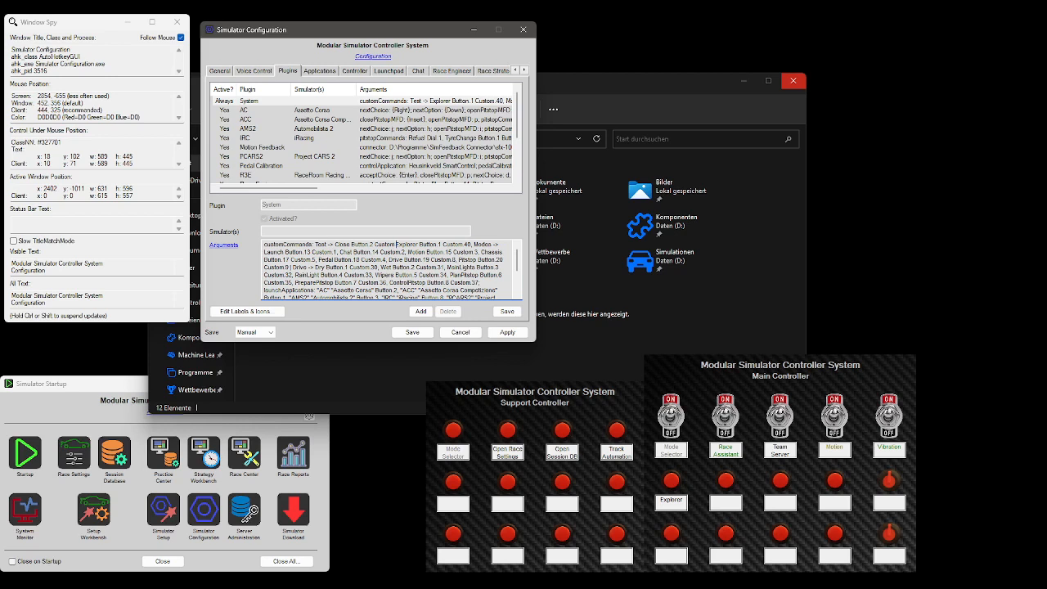
{"action": "type", "text": ".4"}
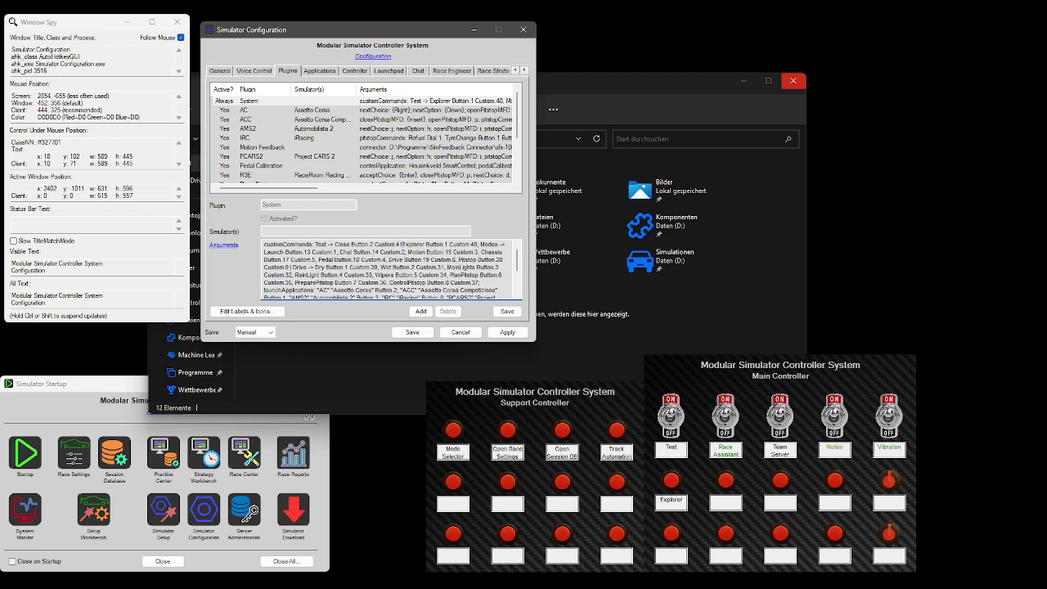
{"action": "type", "text": "1,"}
{"action": "key", "text": "ctrl"}
{"action": "key", "text": "ctrl"}
Step: Save the System plugin's arguments and apply the configuration, then run Startup from the Simulator Startup launcher
{"action": "left_click", "coordinate": [507, 311]}
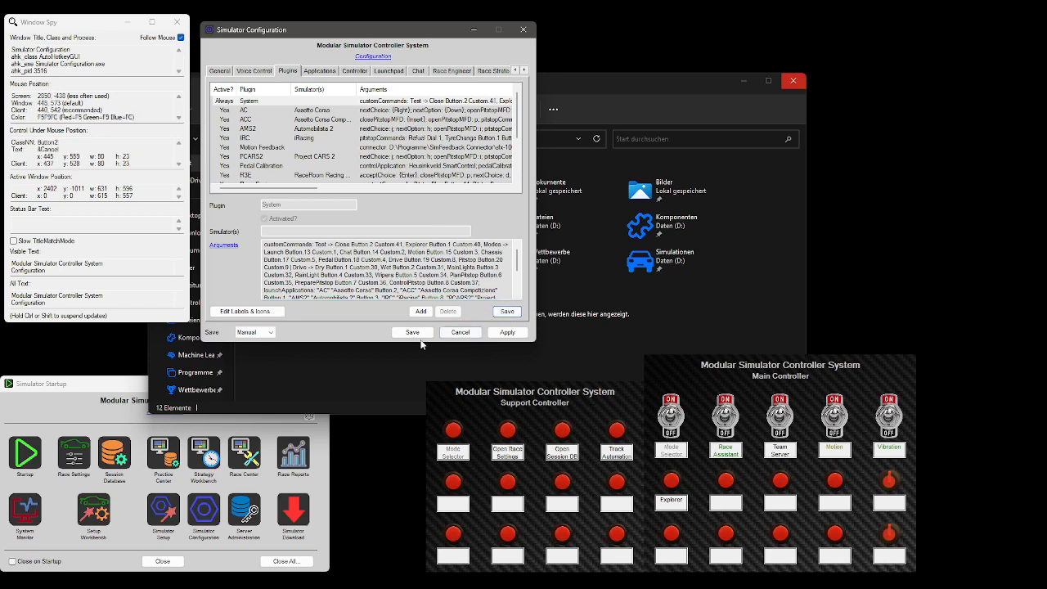
{"action": "left_click", "coordinate": [504, 333]}
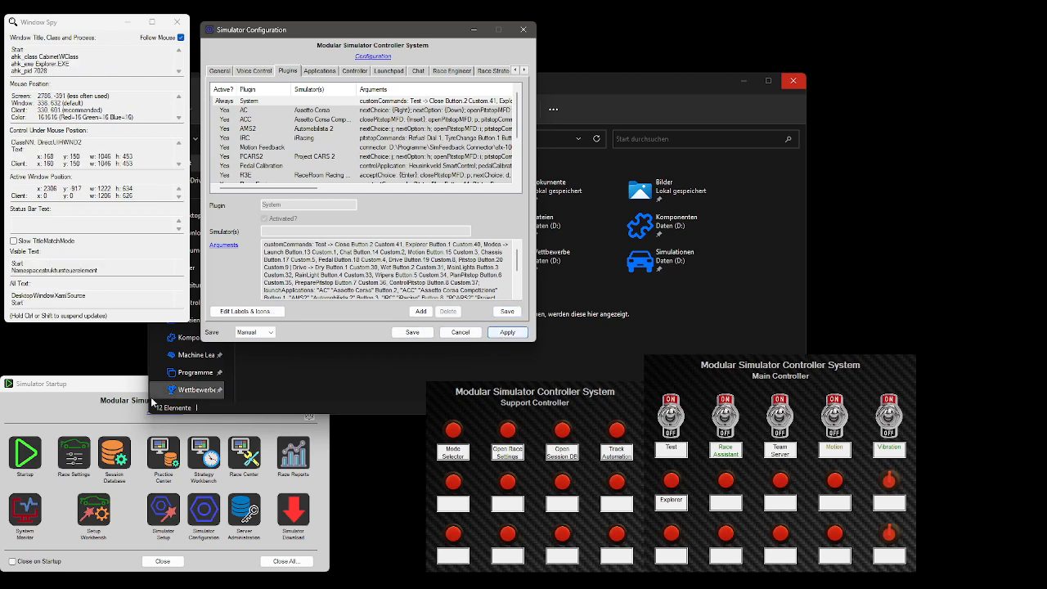
{"action": "left_click", "coordinate": [76, 416]}
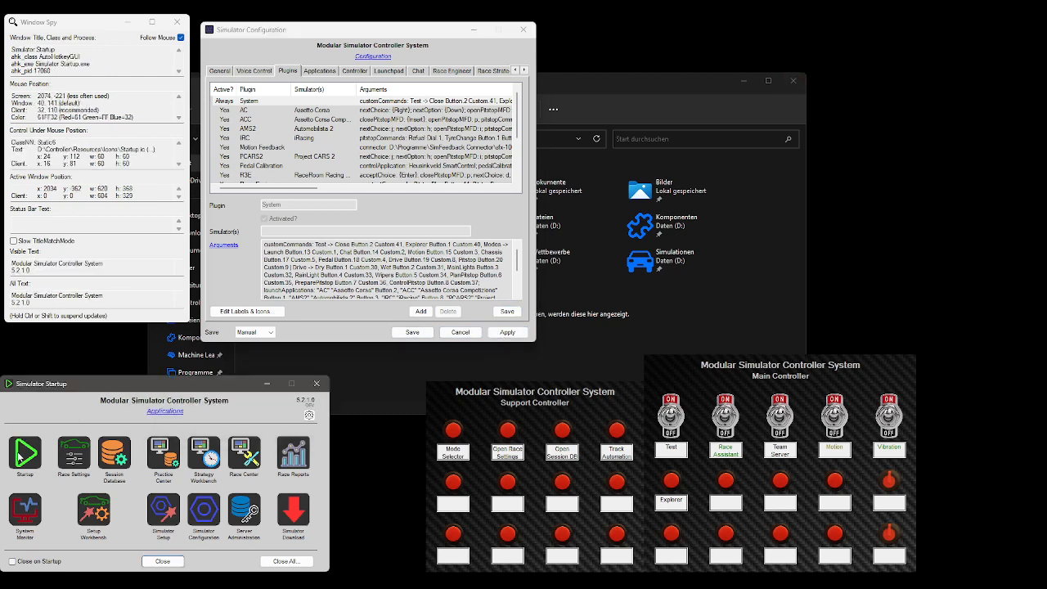
{"action": "left_click", "coordinate": [20, 455]}
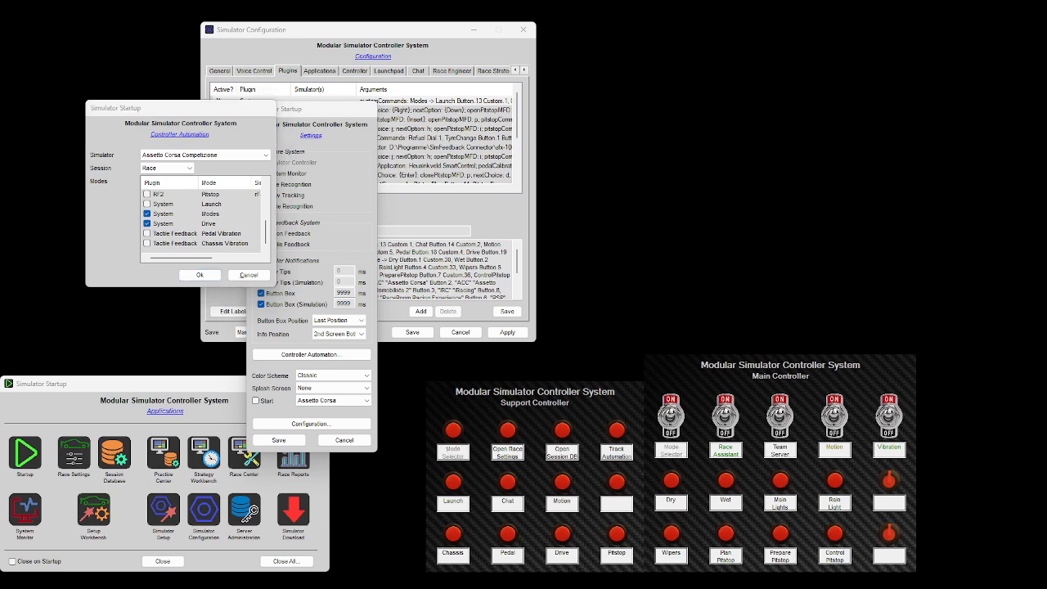
Step: Switch to Configuration Patch.ini in Notepad++, go to the System customCommands line and activate the Drive mode on the Support Controller
{"action": "key", "text": "alt+Tab"}
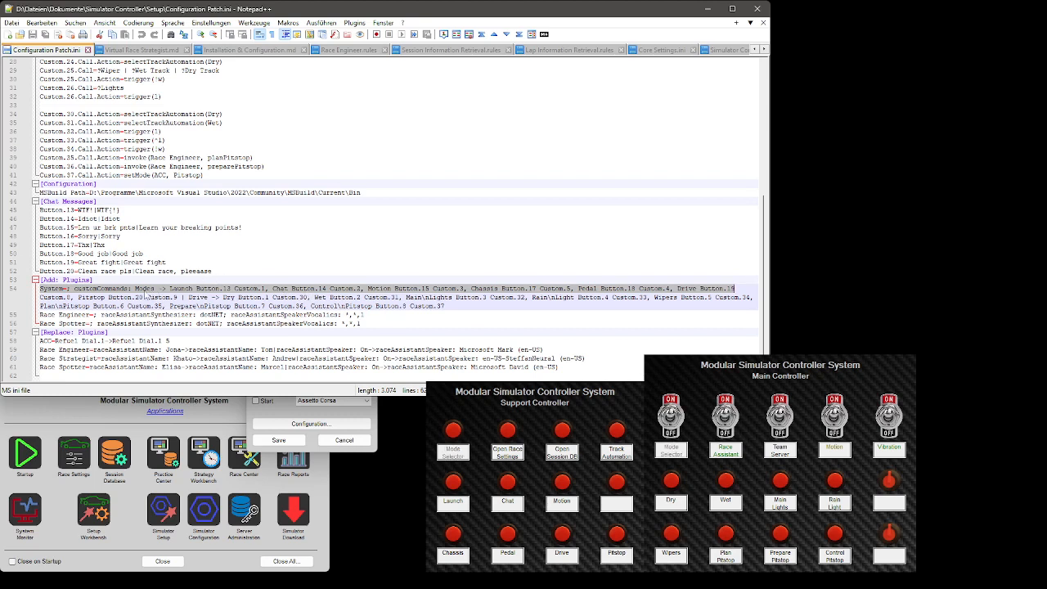
{"action": "left_click", "coordinate": [170, 289]}
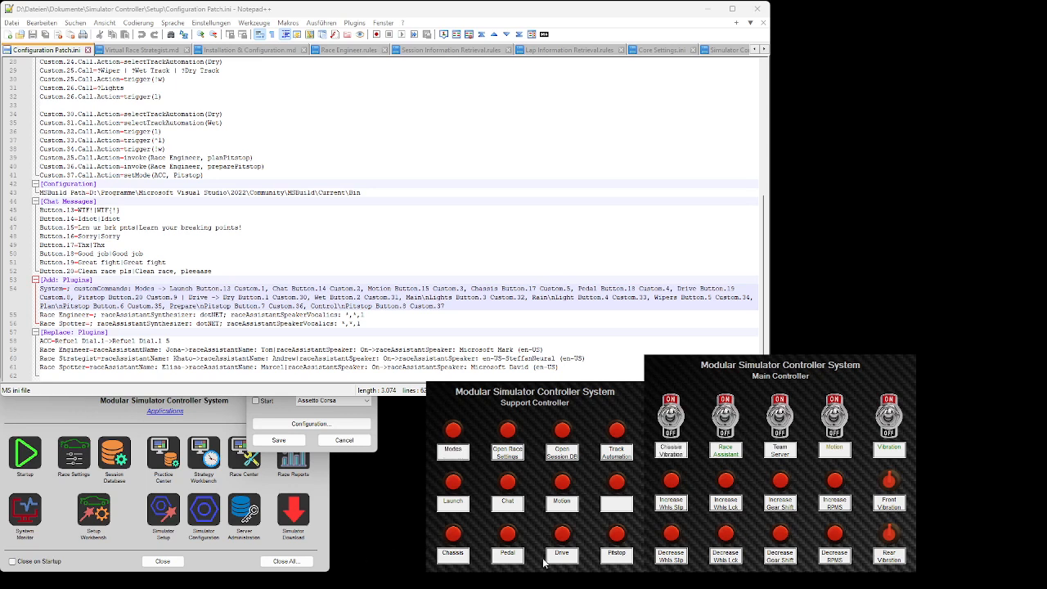
{"action": "left_click", "coordinate": [561, 538]}
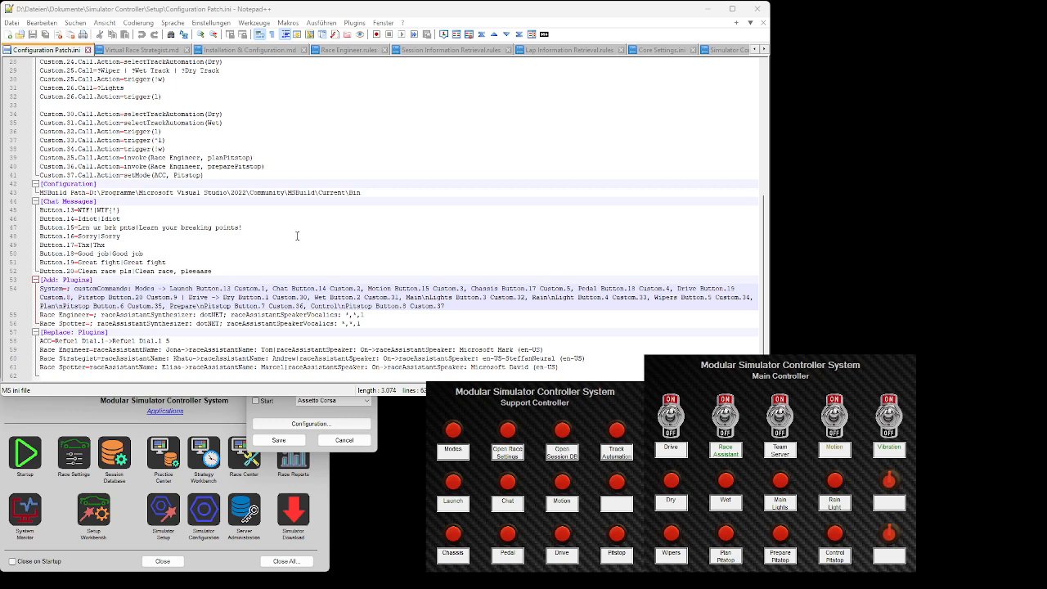
Step: Trace Custom.30 from the Drive mode's Dry command to its selectTrackAutomation(Dry) action definition in Configuration Patch.ini
{"action": "scroll", "coordinate": [311, 278], "scroll_direction": "up", "scroll_amount": 2}
{"action": "scroll", "coordinate": [303, 295], "scroll_direction": "down", "scroll_amount": 2}
{"action": "left_click_drag", "start_coordinate": [272, 299], "coordinate": [308, 299]}
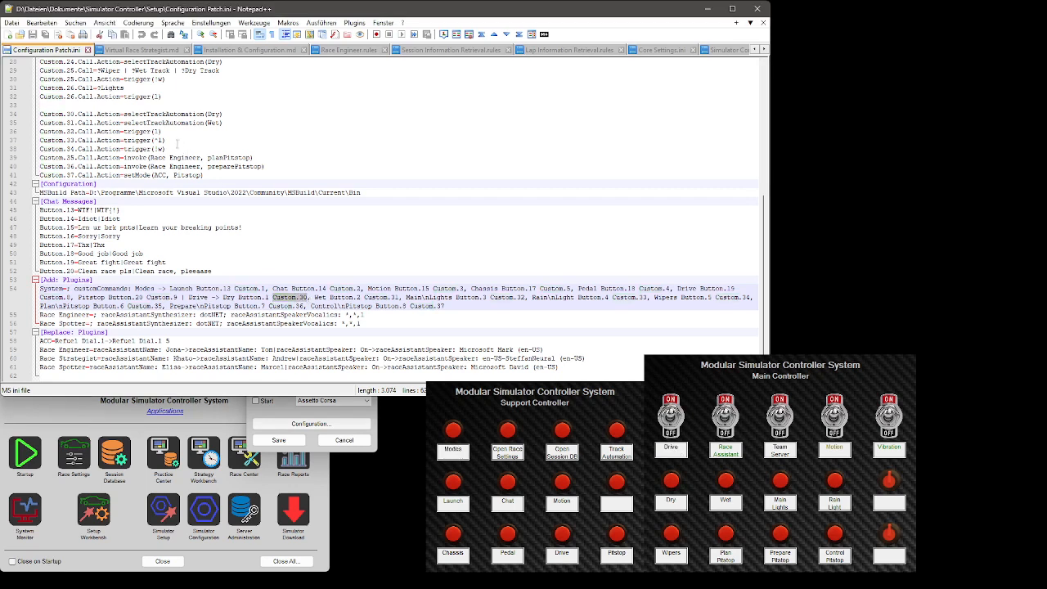
{"action": "scroll", "coordinate": [177, 144], "scroll_direction": "up", "scroll_amount": 2}
{"action": "left_click", "coordinate": [76, 166]}
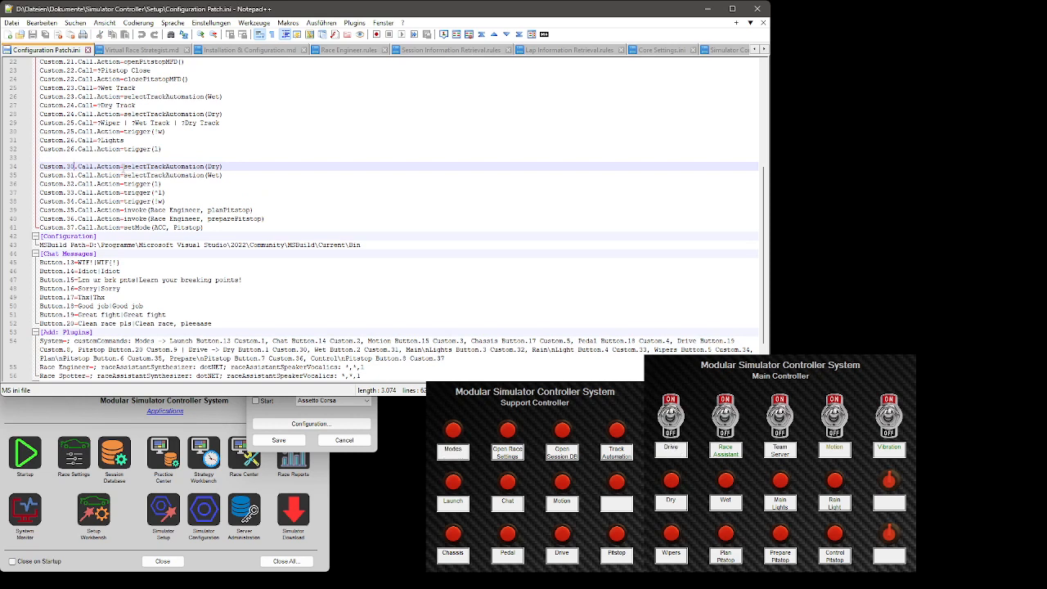
{"action": "left_click_drag", "start_coordinate": [123, 166], "coordinate": [234, 169]}
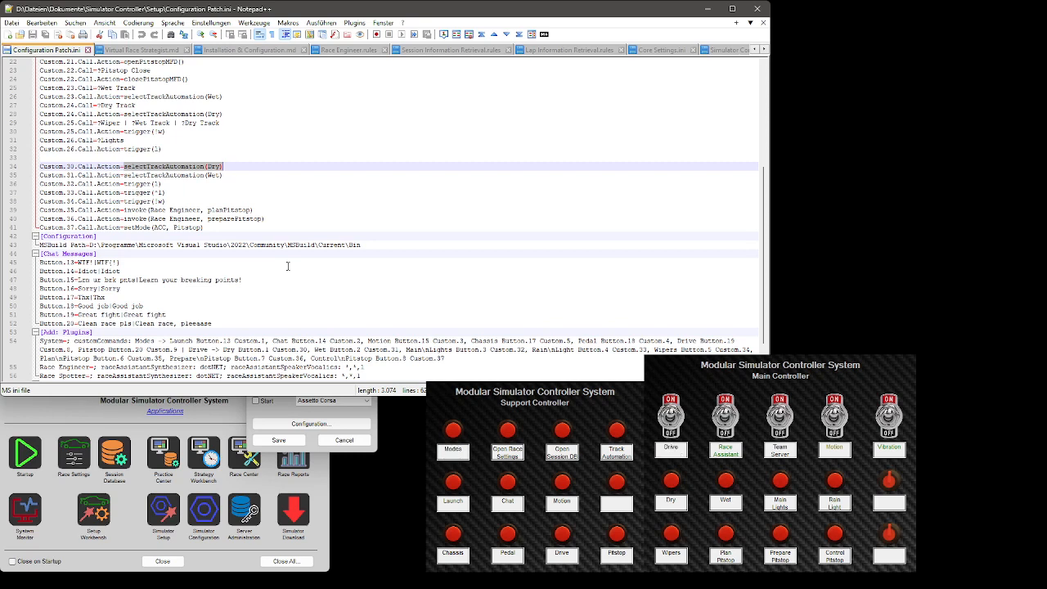
Step: Return to Simulator Startup and cancel the Controller Automation and Settings dialogs
{"action": "left_click", "coordinate": [125, 521]}
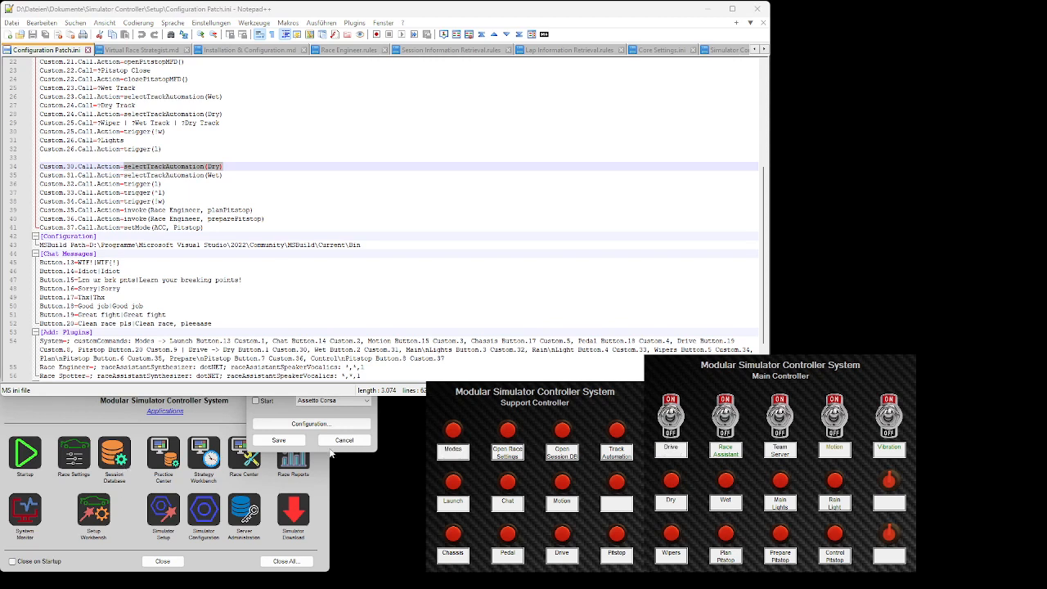
{"action": "left_click", "coordinate": [261, 412]}
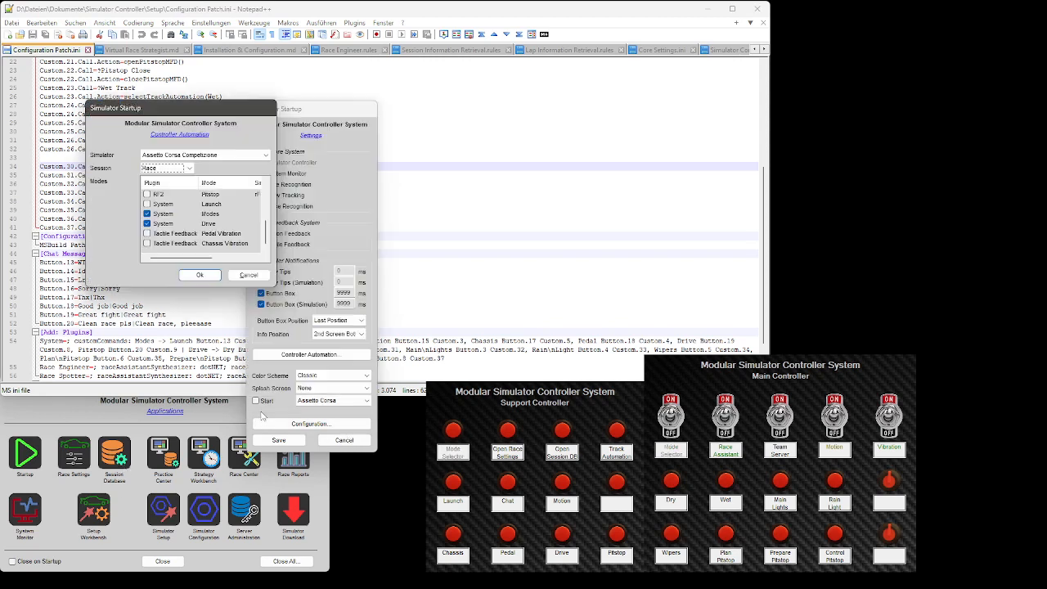
{"action": "left_click", "coordinate": [248, 276]}
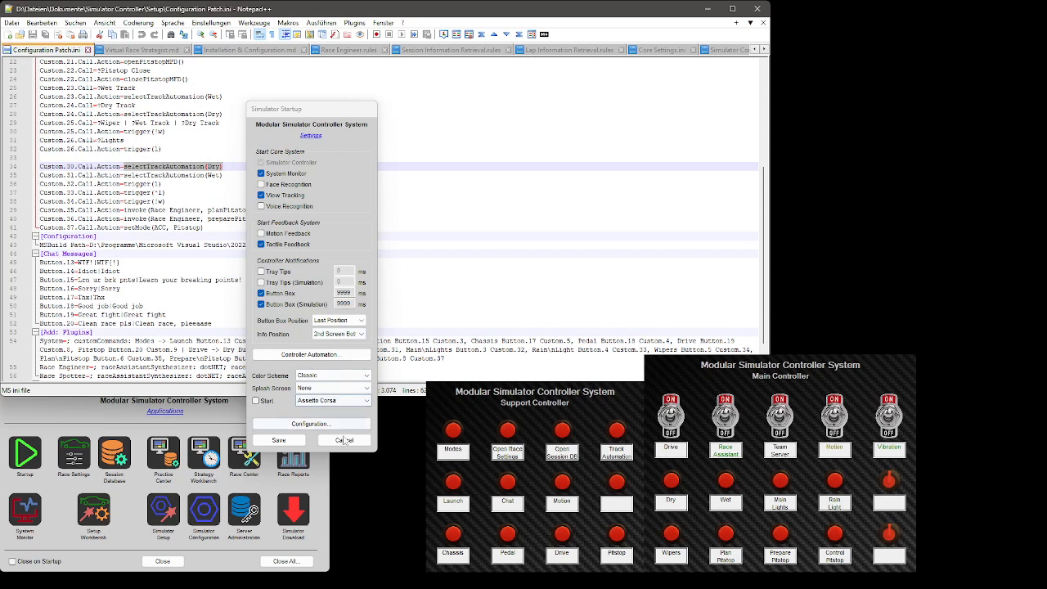
{"action": "left_click", "coordinate": [343, 440]}
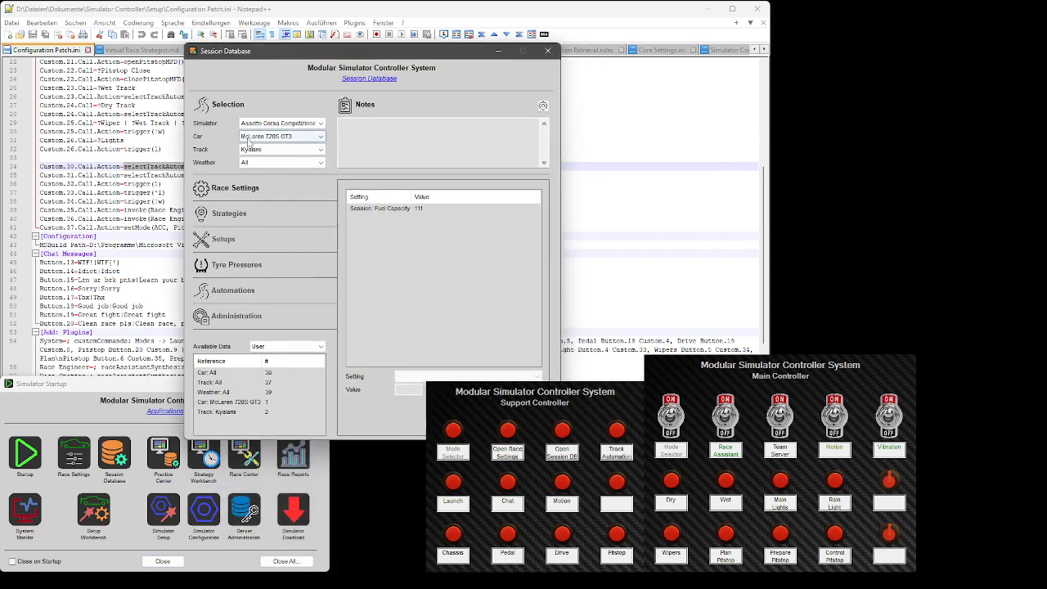
Step: Examine the Dry track automation for the McLaren 720S GT3 at Kyalami in the Session Database, moving the window clear of the ini file
{"action": "left_click", "coordinate": [237, 293]}
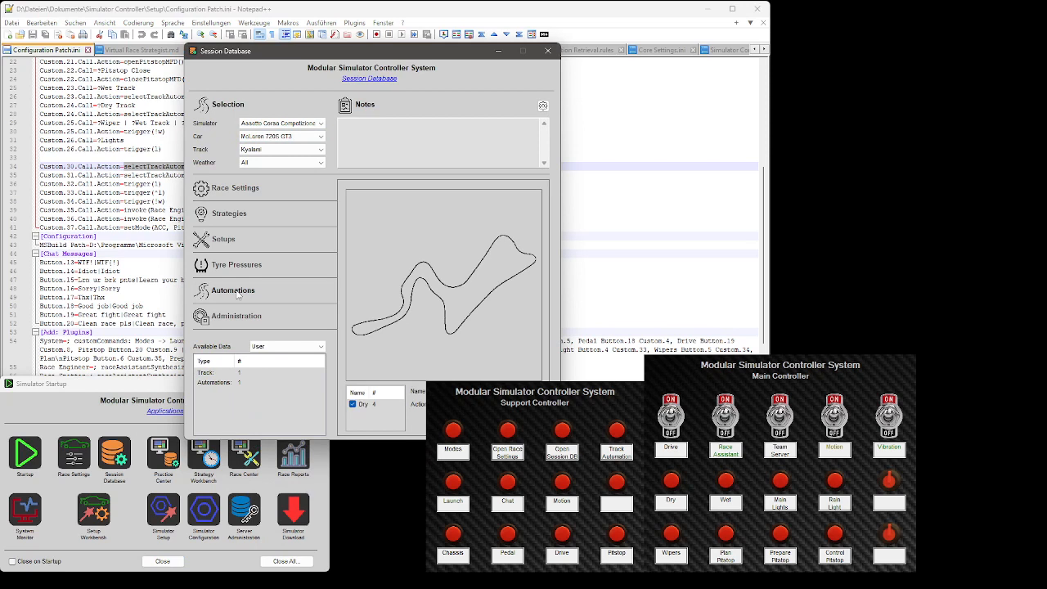
{"action": "left_click", "coordinate": [376, 406]}
{"action": "left_click_drag", "start_coordinate": [403, 61], "coordinate": [260, 36]}
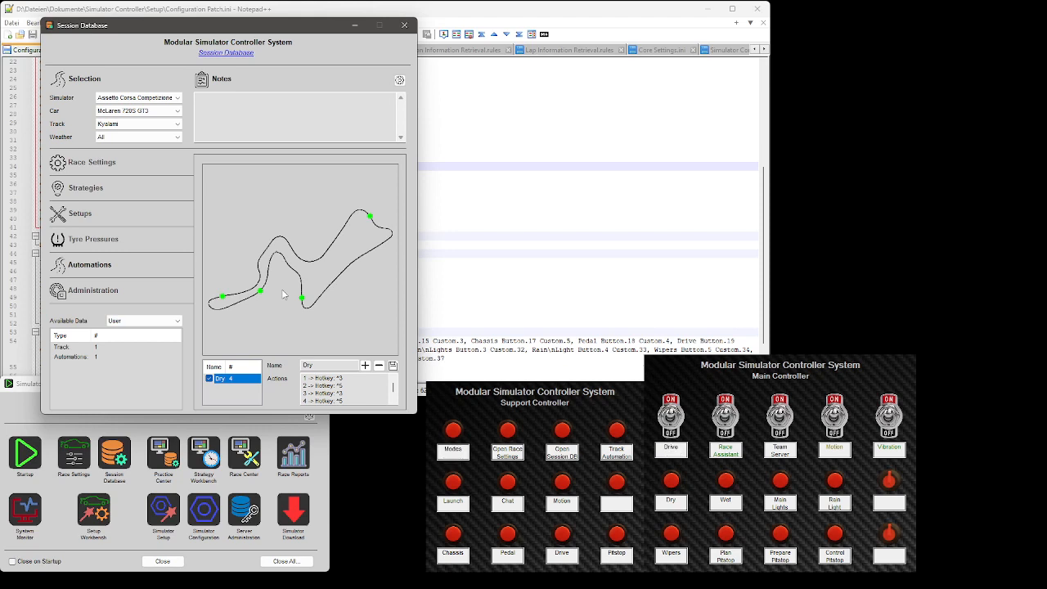
{"action": "left_click_drag", "start_coordinate": [213, 31], "coordinate": [262, 337]}
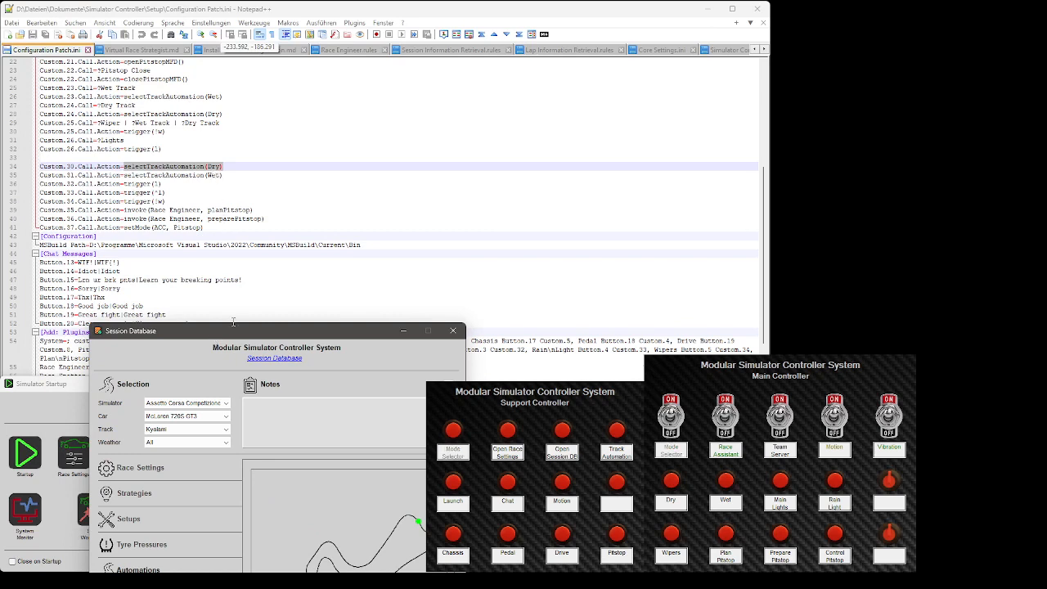
{"action": "left_click_drag", "start_coordinate": [234, 335], "coordinate": [251, 82]}
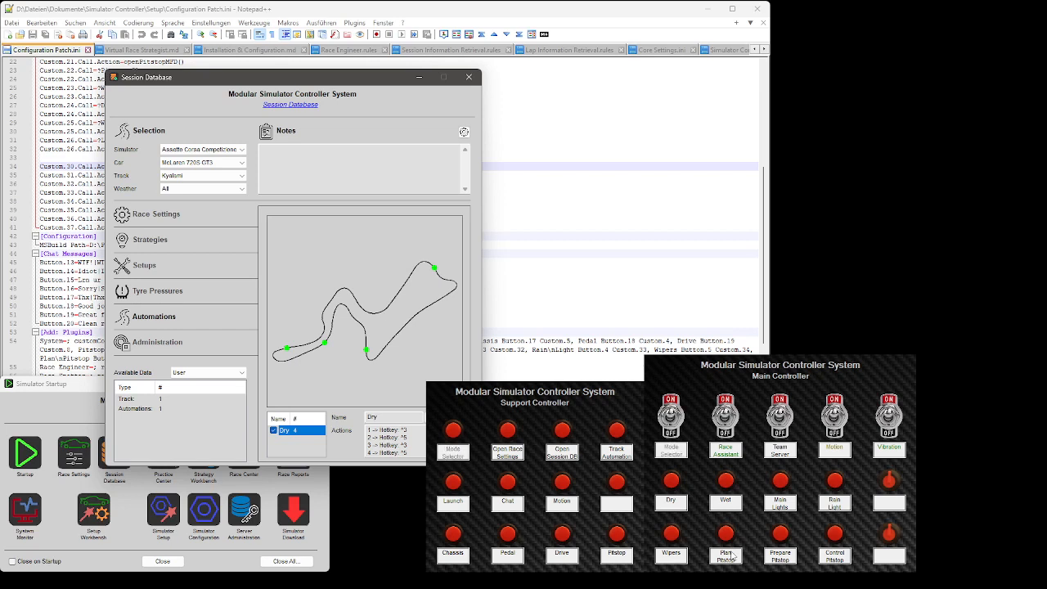
{"action": "left_click_drag", "start_coordinate": [265, 82], "coordinate": [202, 273]}
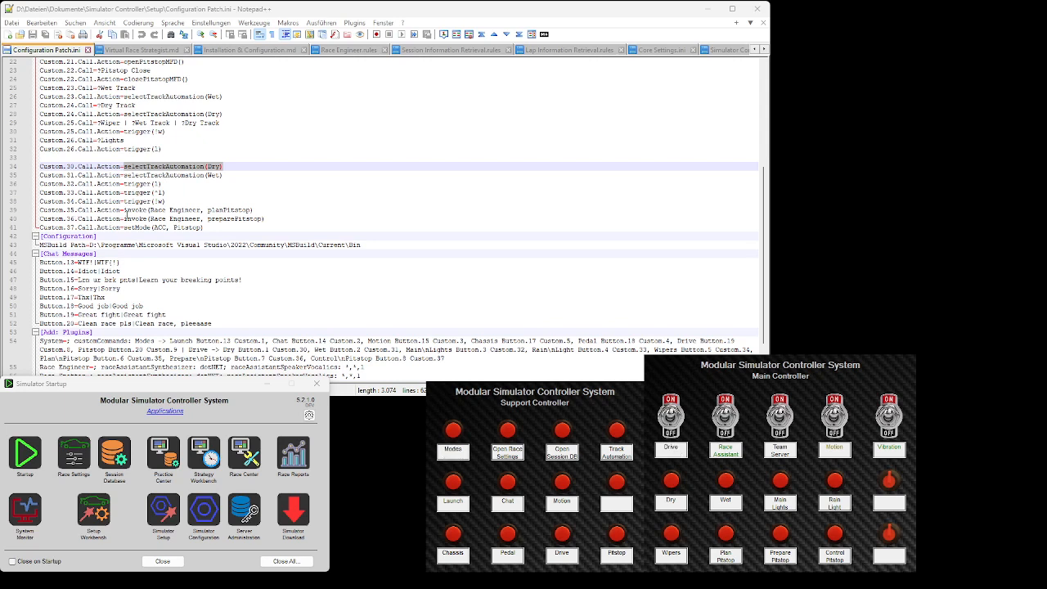
Step: Examine the invoke action for planPitstop in the Custom.35 line of Configuration Patch.ini
{"action": "left_click", "coordinate": [130, 211]}
{"action": "double_click", "coordinate": [135, 211]}
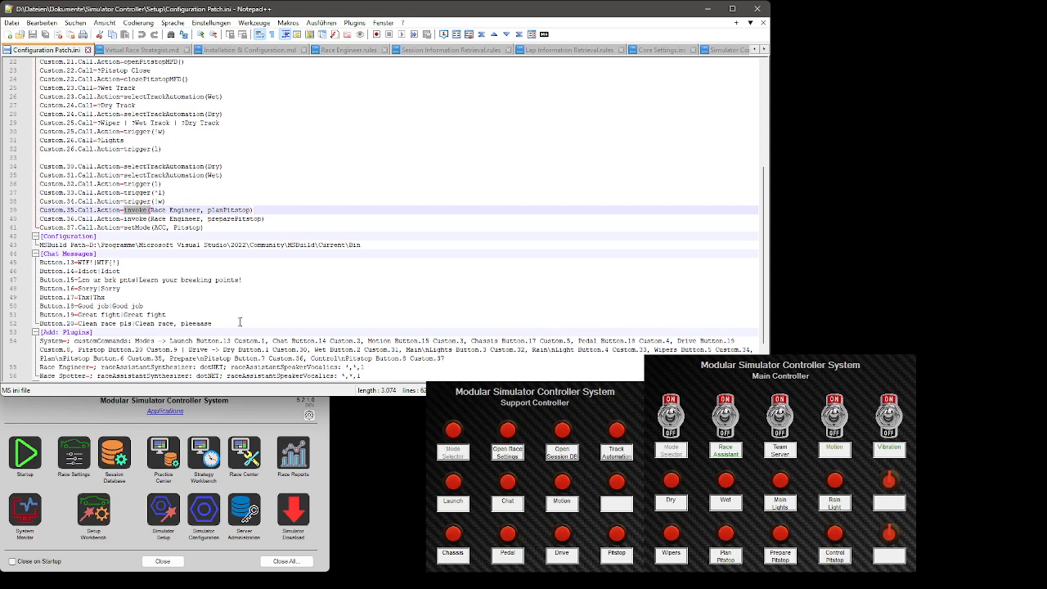
{"action": "left_click", "coordinate": [125, 209]}
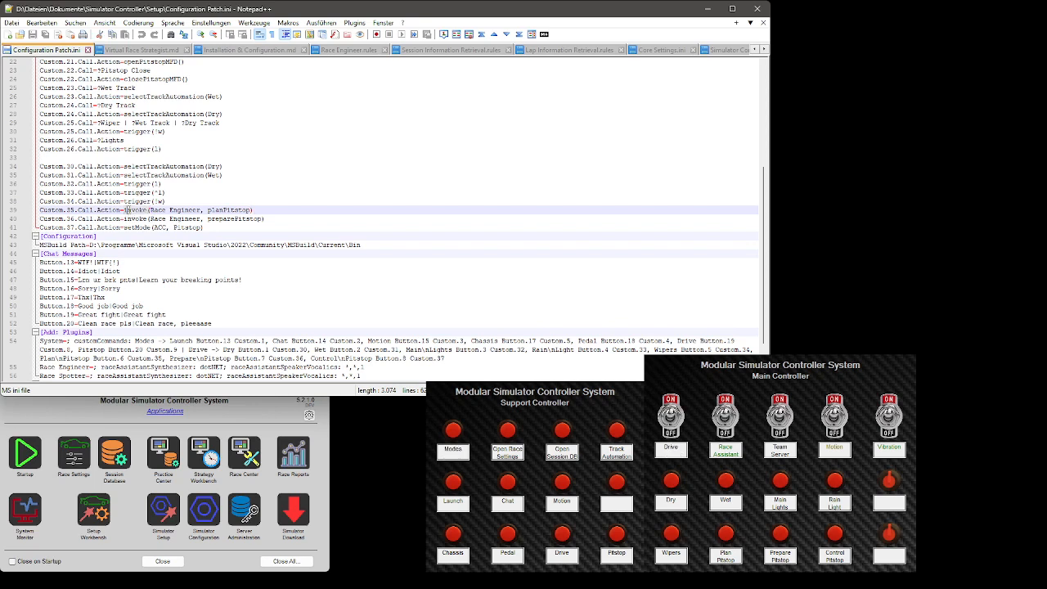
Step: Look up planPitstop in the wiki's action function table and compare it with the invoke(Race Engineer, planPitstop) call of Custom.35 in Configuration Patch.ini
{"action": "left_click_drag", "start_coordinate": [125, 209], "coordinate": [264, 212]}
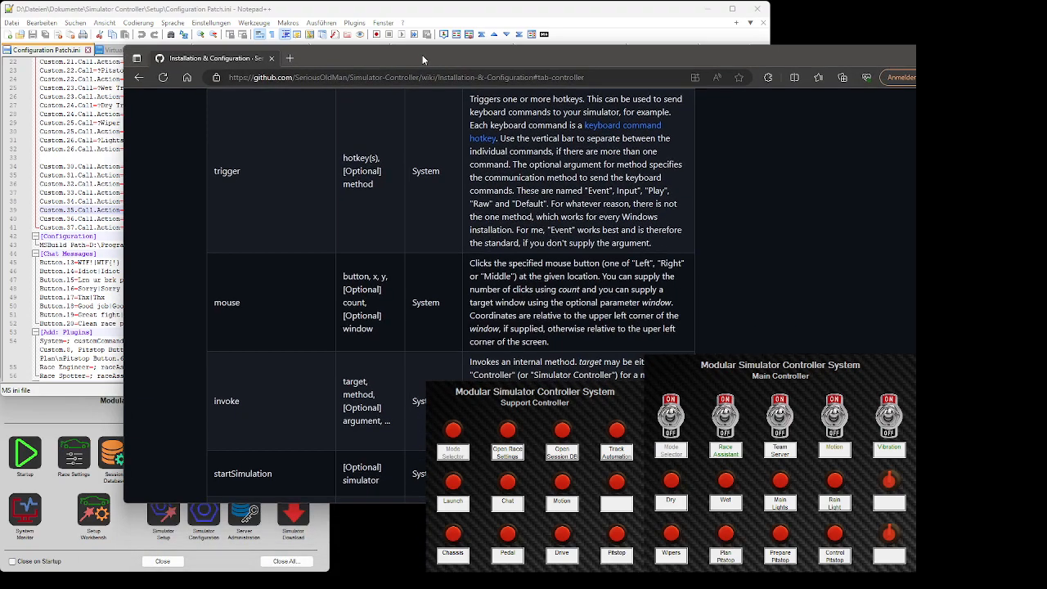
{"action": "scroll", "coordinate": [310, 188], "scroll_direction": "down", "scroll_amount": 10}
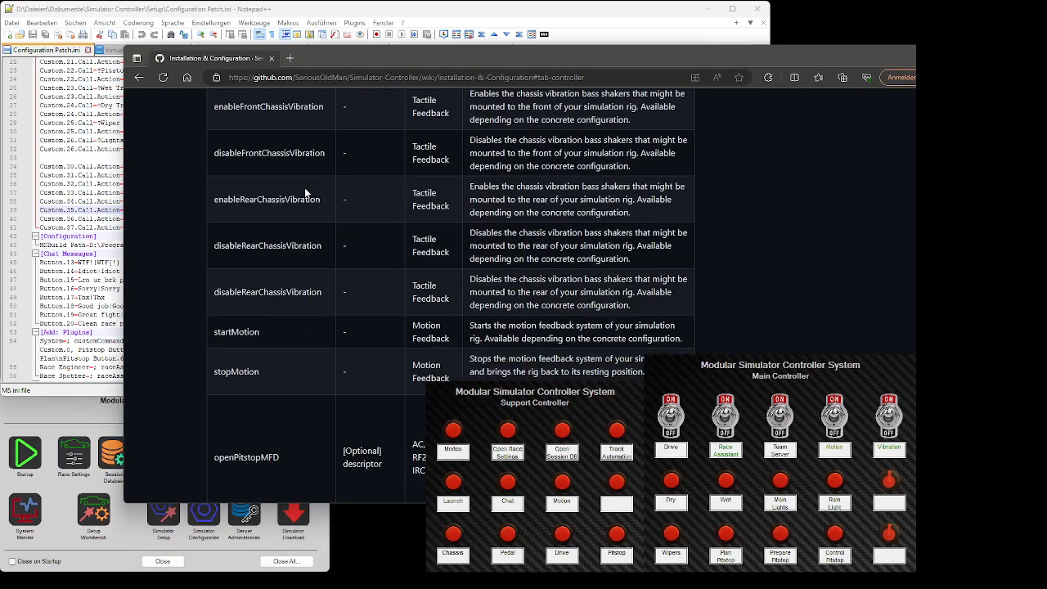
{"action": "scroll", "coordinate": [305, 191], "scroll_direction": "down", "scroll_amount": 15}
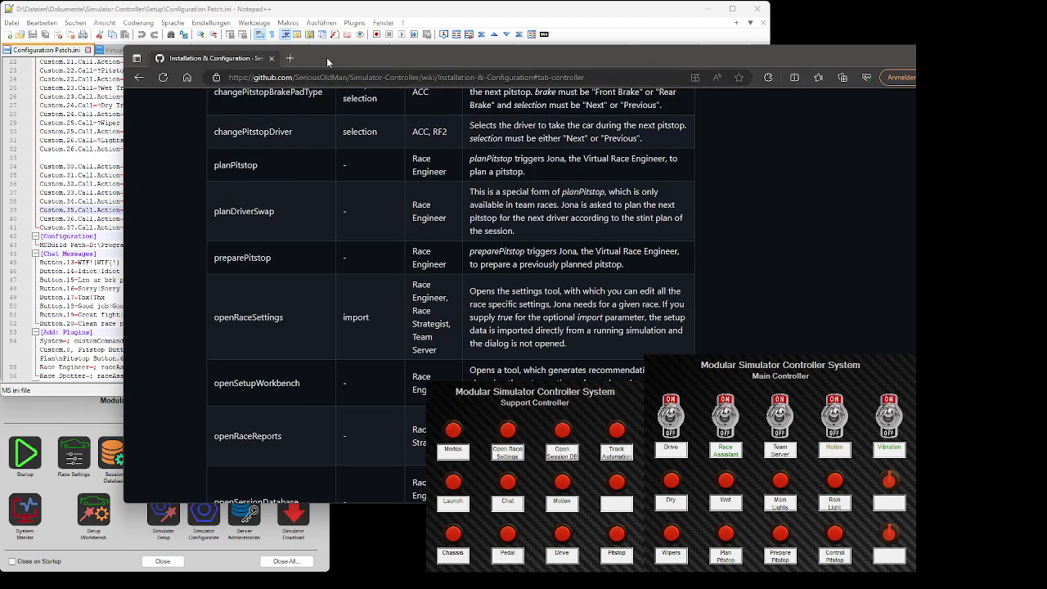
{"action": "left_click_drag", "start_coordinate": [327, 59], "coordinate": [219, 588]}
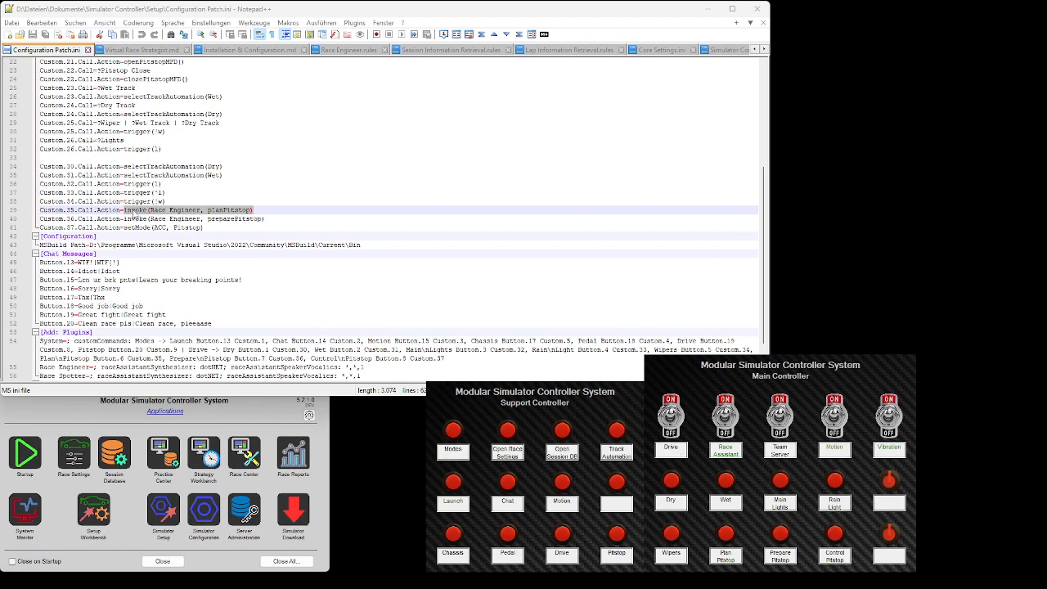
{"action": "double_click", "coordinate": [135, 210]}
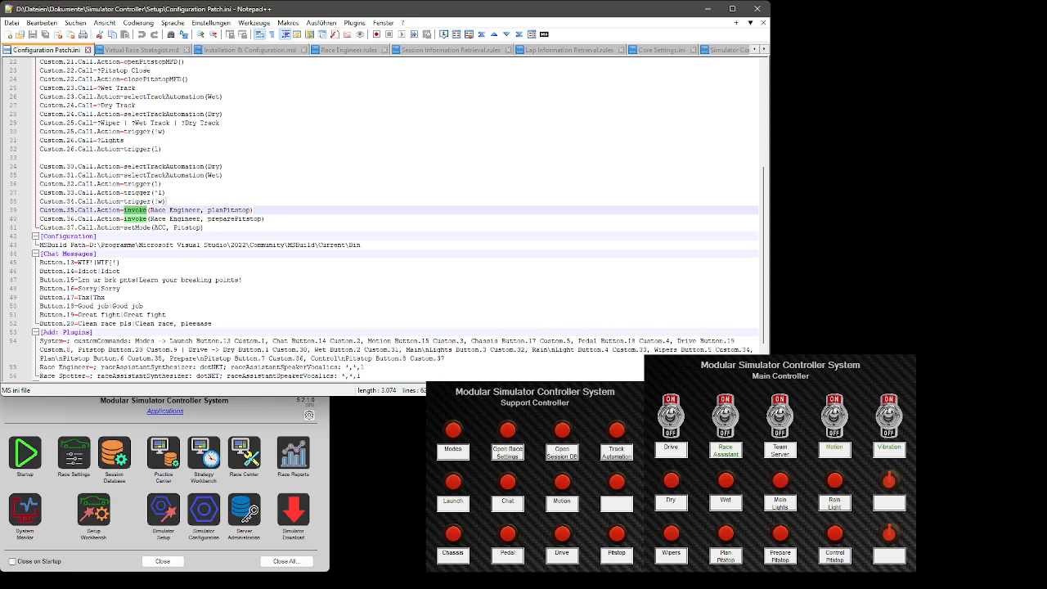
Step: Trace Custom.37's setMode(ACC, Pitstop) action to the Control Pitstop command in the System plugin line and trigger that command on the Main Controller
{"action": "left_click_drag", "start_coordinate": [122, 227], "coordinate": [204, 228]}
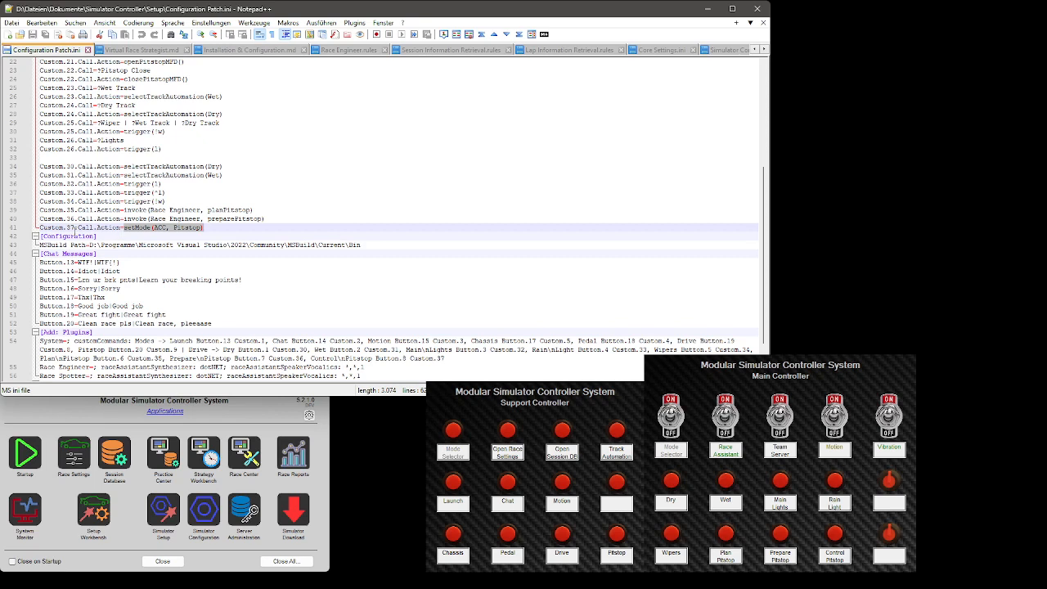
{"action": "scroll", "coordinate": [184, 257], "scroll_direction": "down", "scroll_amount": 2}
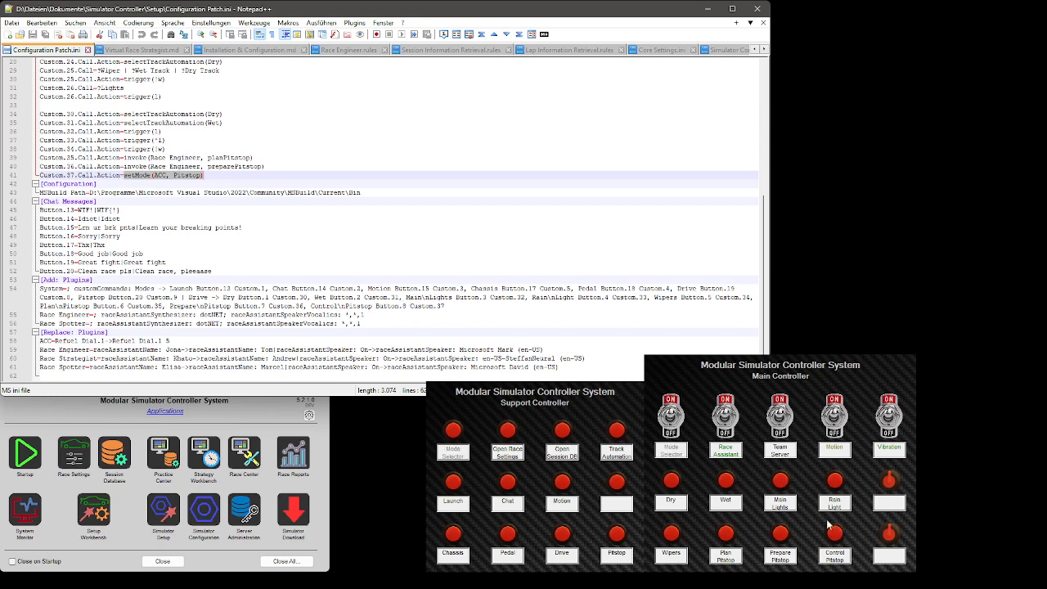
{"action": "left_click_drag", "start_coordinate": [309, 305], "coordinate": [375, 307]}
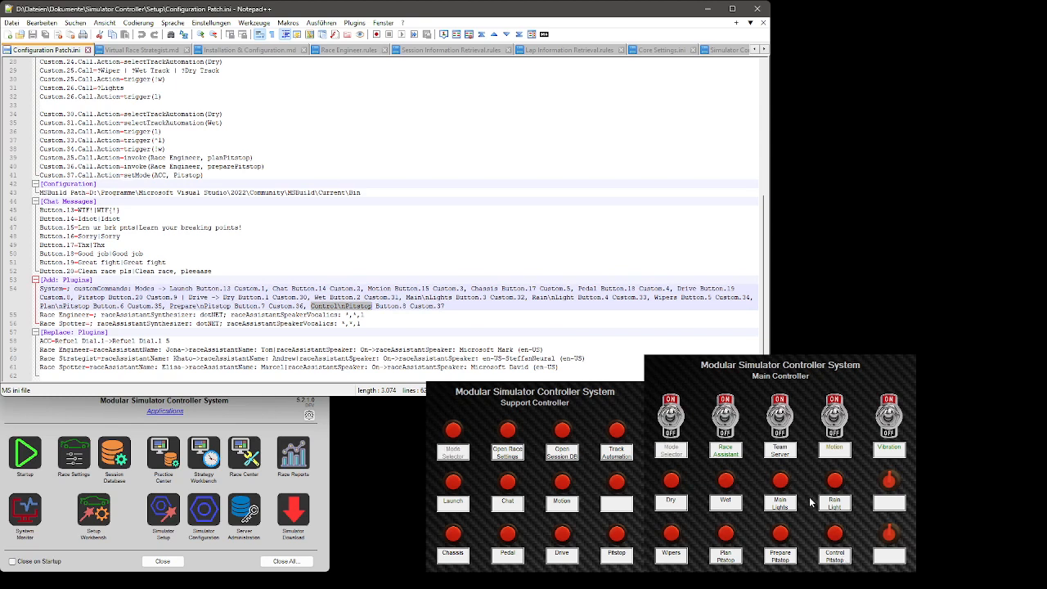
{"action": "left_click", "coordinate": [833, 536]}
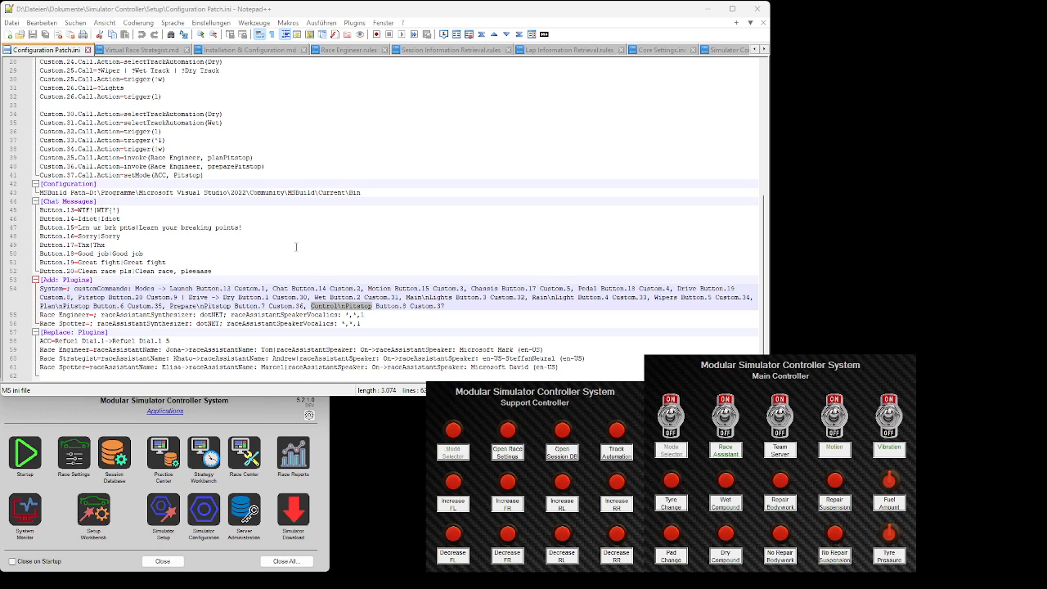
{"action": "left_click_drag", "start_coordinate": [125, 175], "coordinate": [218, 176]}
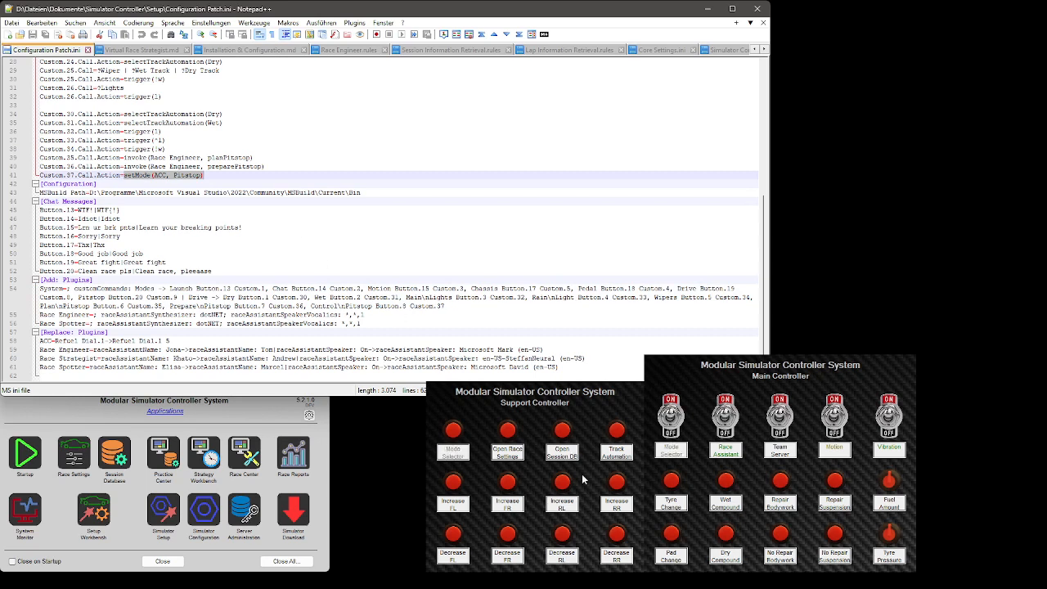